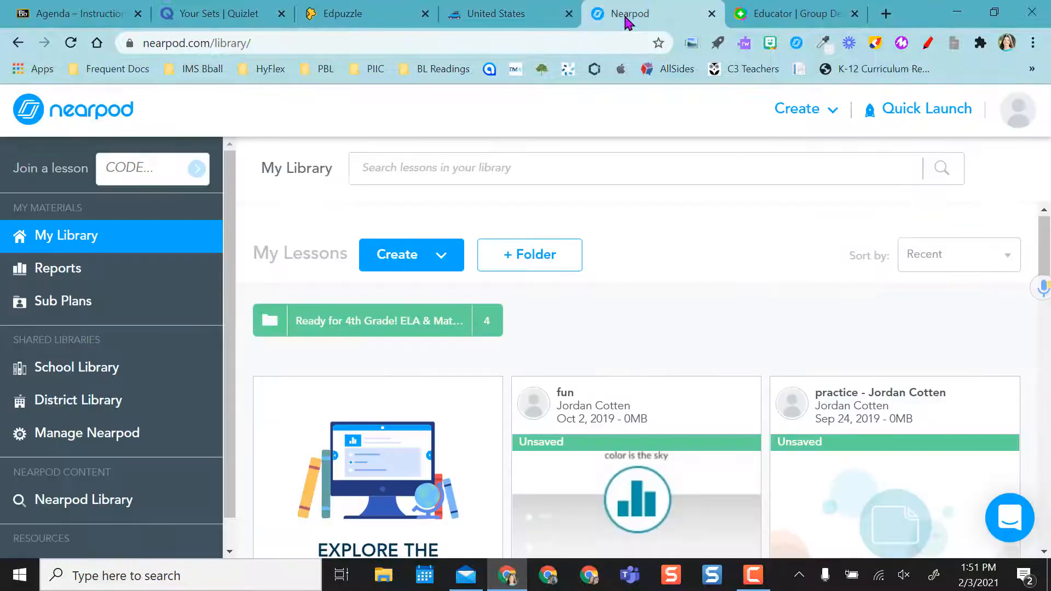
Return to the Blackboard course and open the Test Area folder in Class Content
left_click(764, 16)
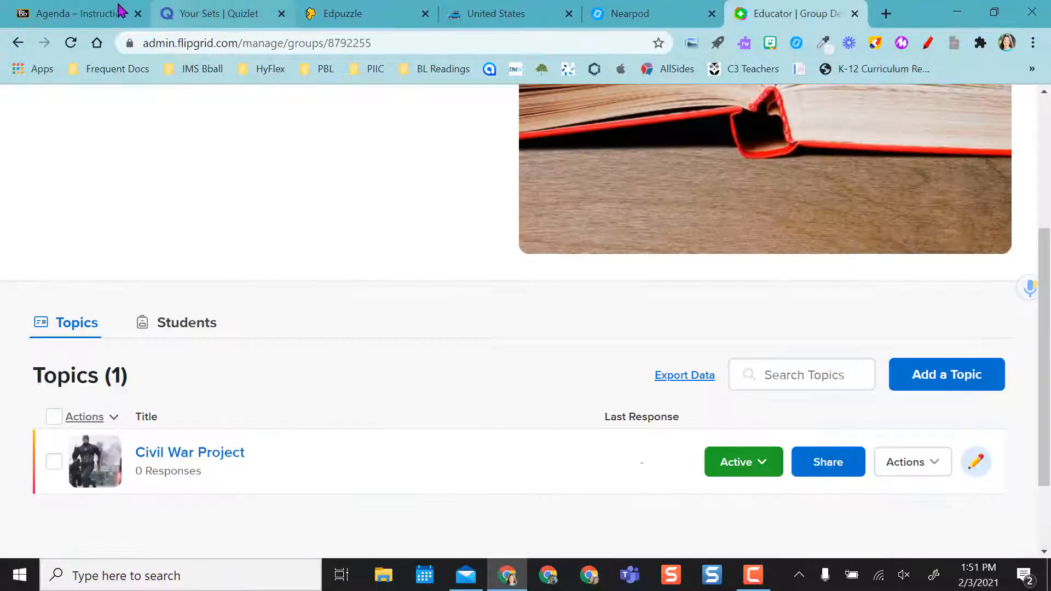
left_click(98, 17)
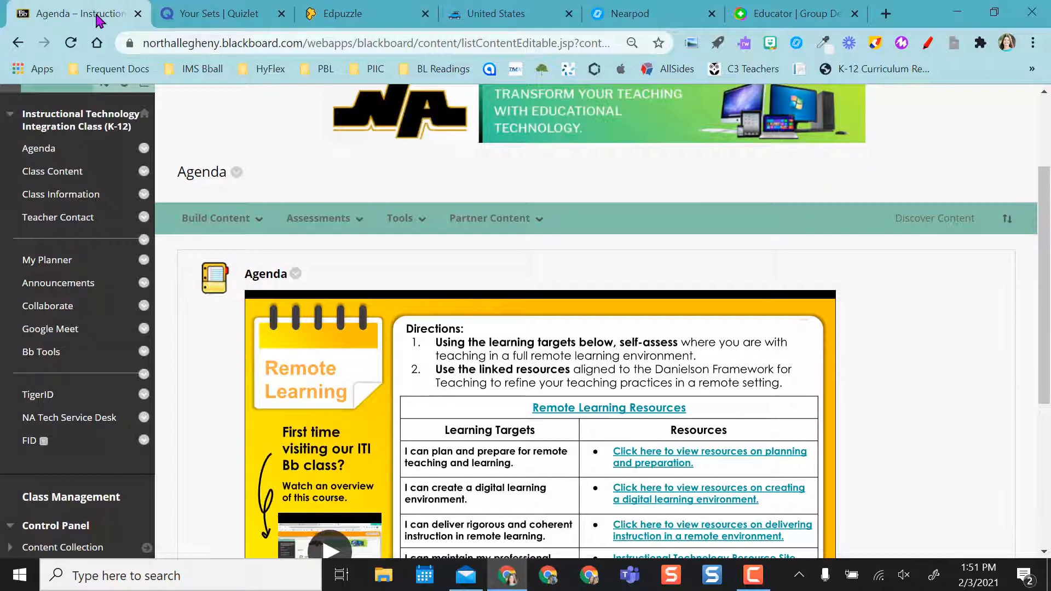
left_click(51, 176)
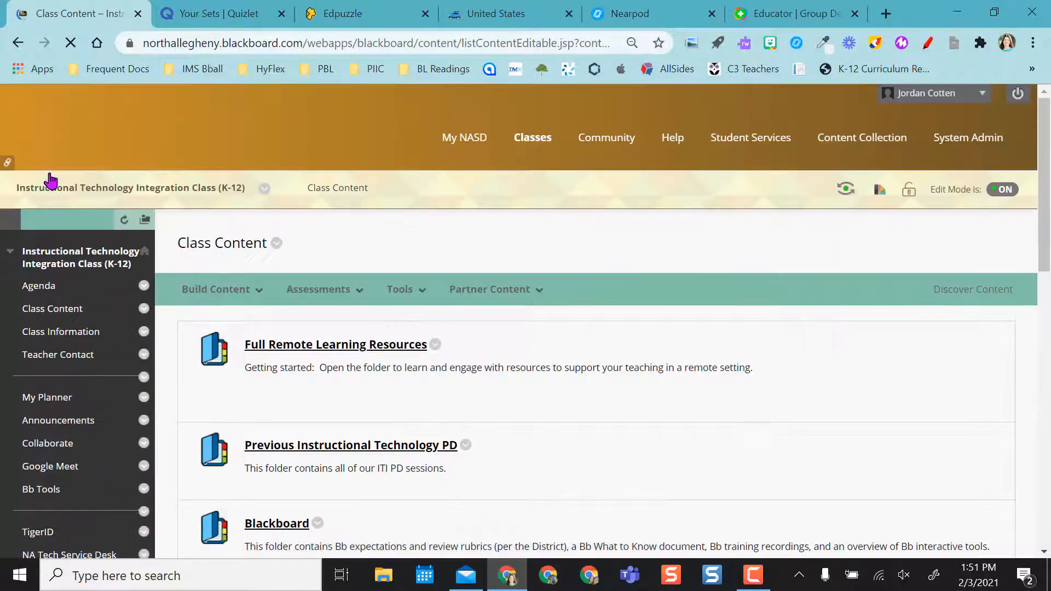
scroll(652, 429, "down", 12)
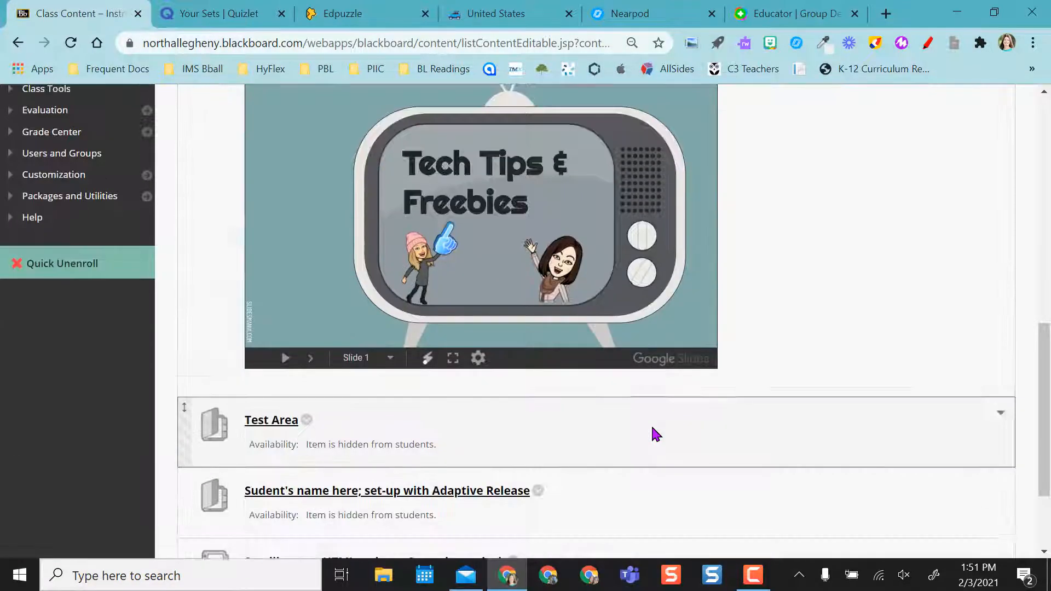
left_click(273, 290)
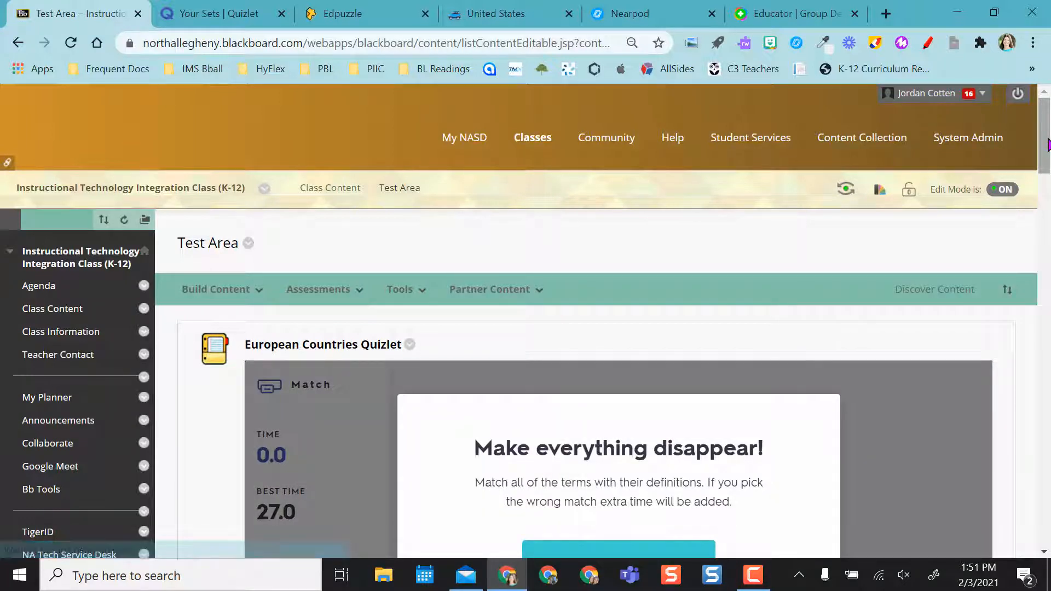
Start the Match game in the embedded European Countries Quizlet and switch its study mode to Flashcards
left_click_drag(1048, 144, 1047, 180)
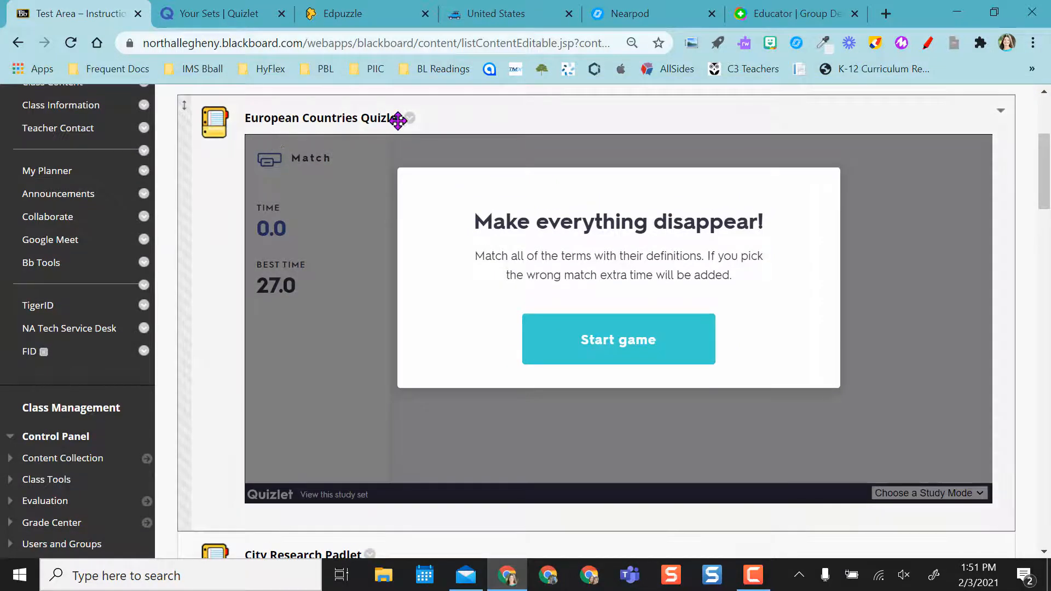
left_click(593, 340)
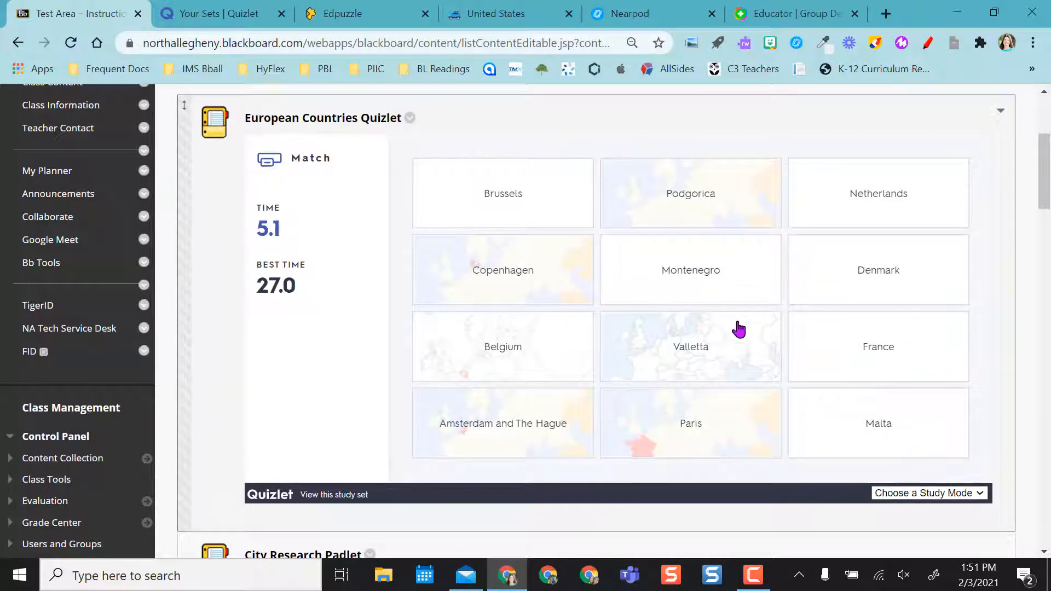
left_click(928, 494)
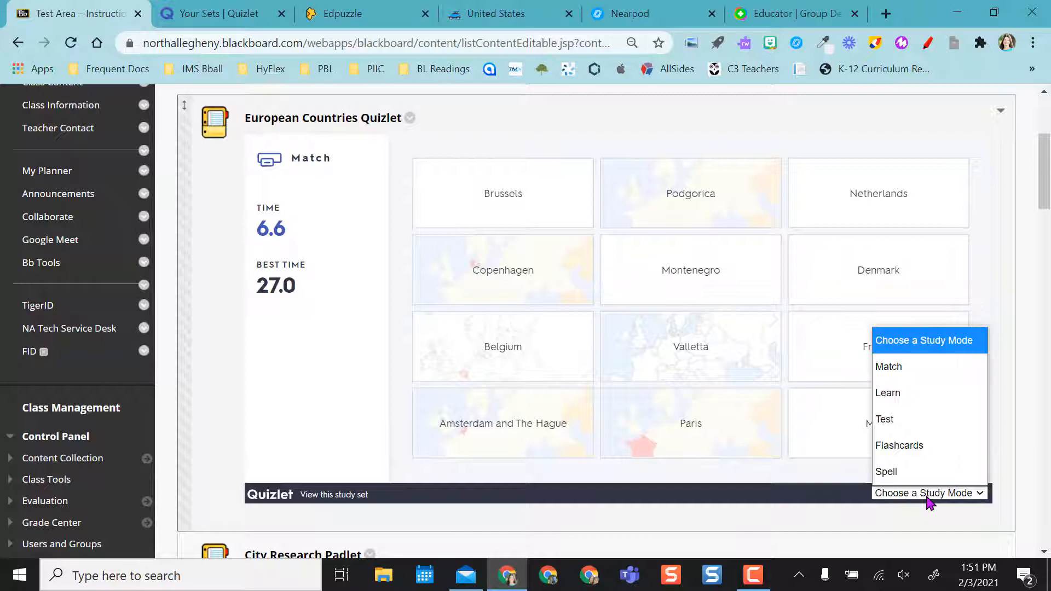
left_click(912, 450)
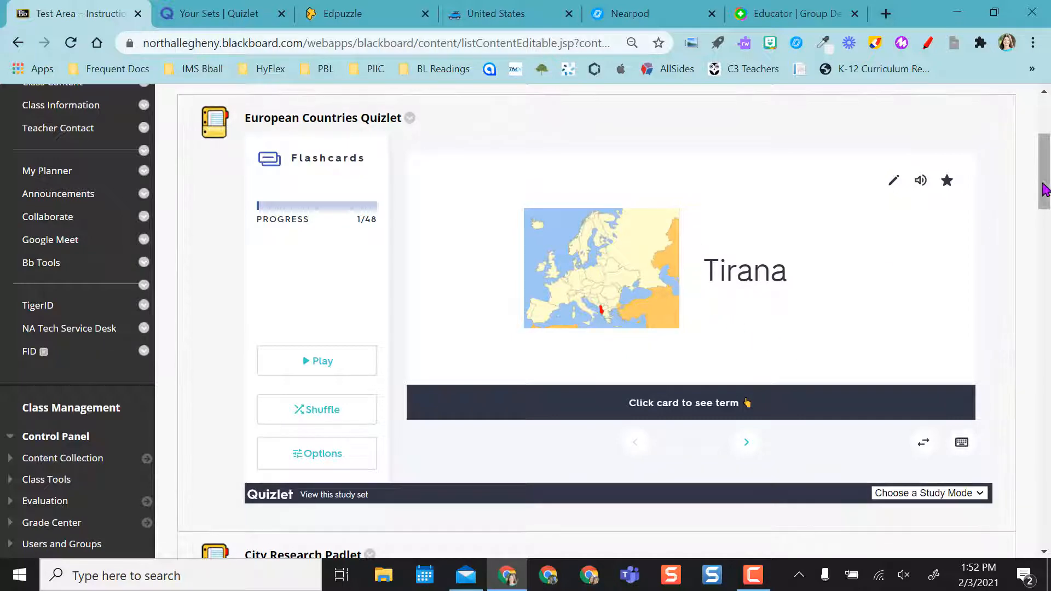
Add a post for Pittsburgh, PA, USA to the embedded United States Padlet map by searching for "Pitts"
left_click_drag(1046, 189, 1048, 265)
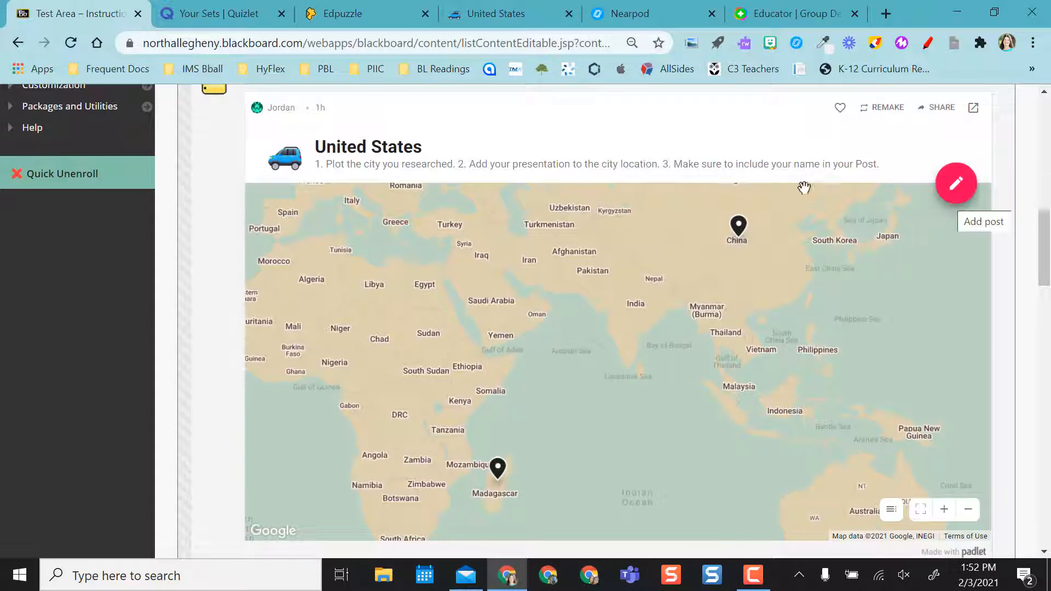
left_click_drag(518, 164, 841, 164)
left_click(916, 157)
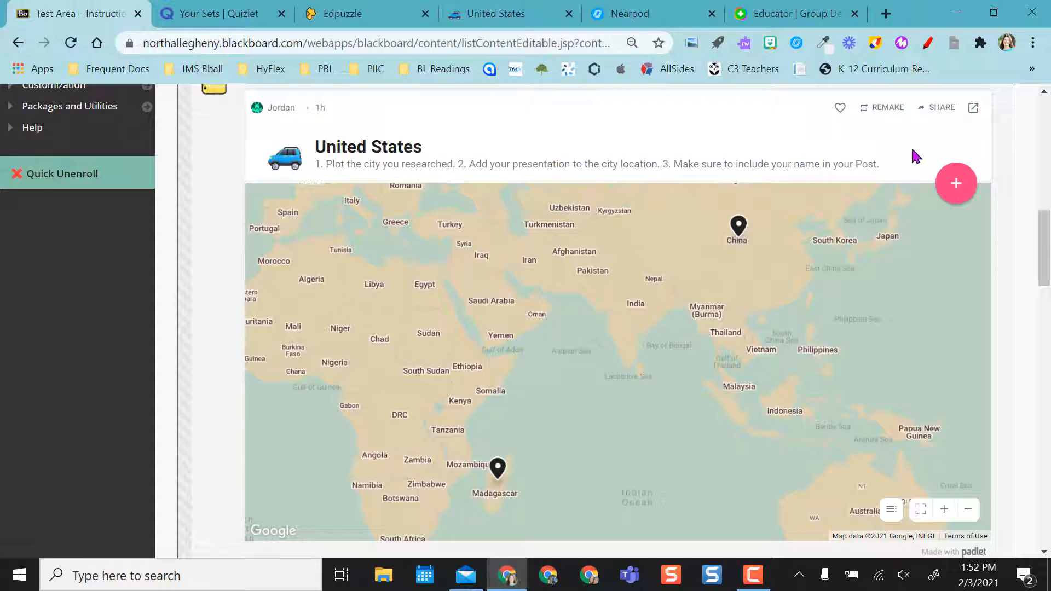
left_click(956, 186)
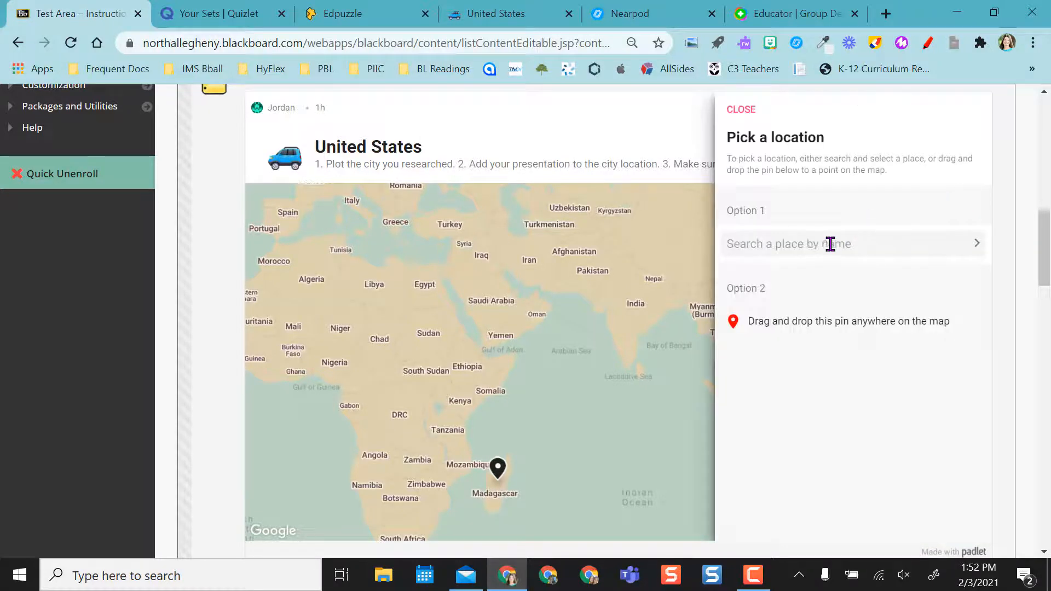
type("Pitts")
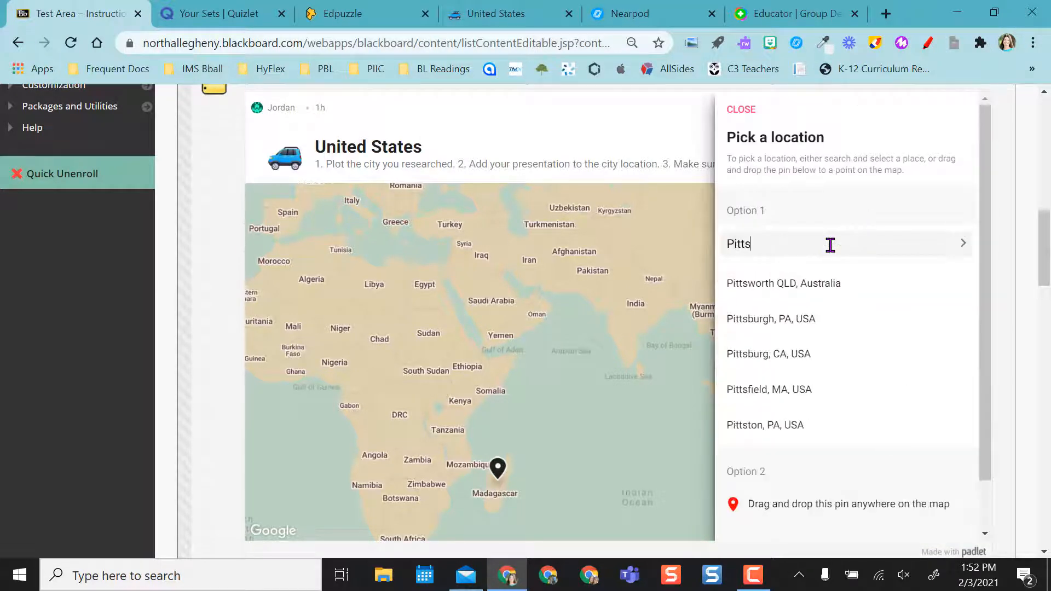
left_click(815, 318)
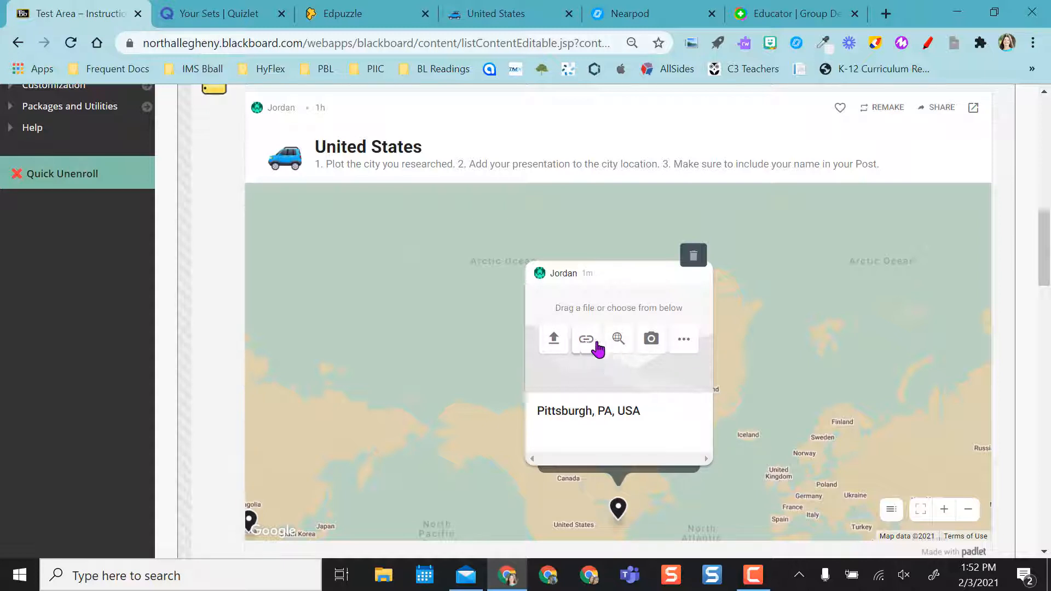
Review all attachment types offered for the Pittsburgh post and finish the post without an attachment
left_click(679, 343)
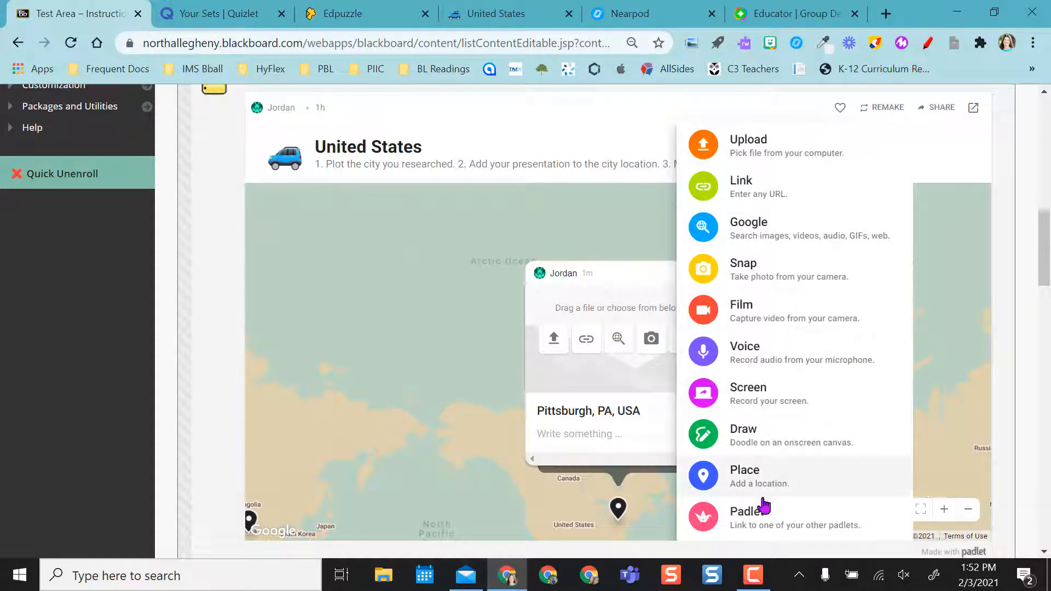
left_click(582, 298)
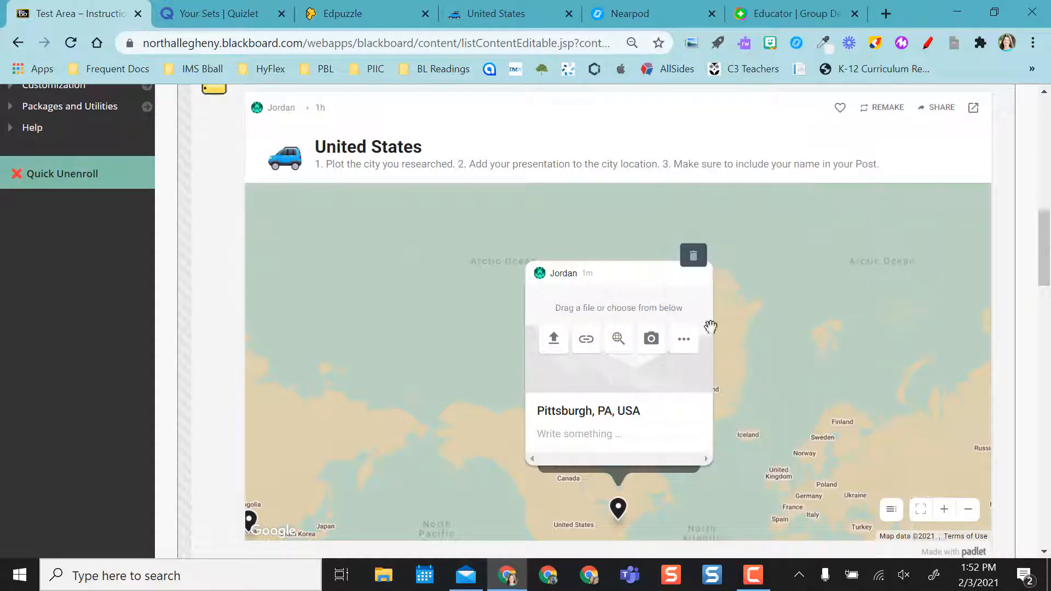
left_click(771, 299)
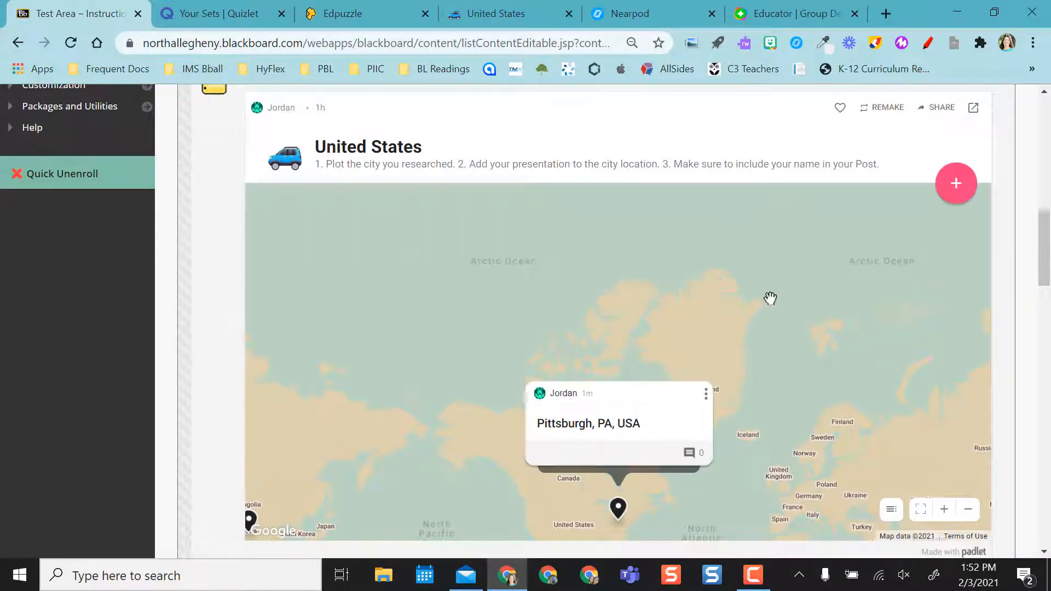
Zoom in on the embedded Padlet map and pan it south from Arctic Canada to the northern United States
scroll(809, 417, "down", 3)
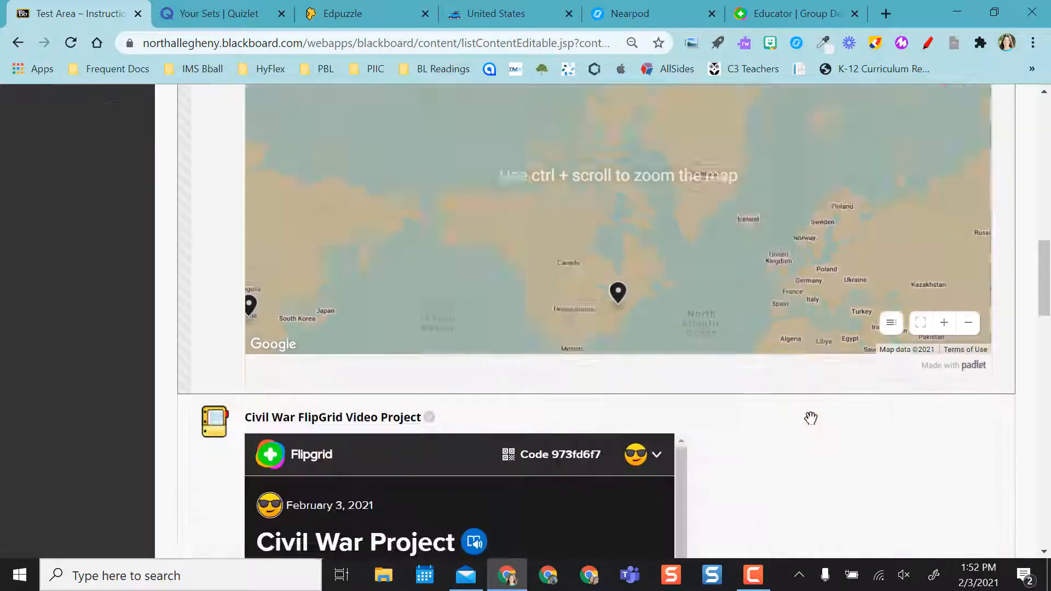
scroll(626, 114, "up", 4, "ctrl")
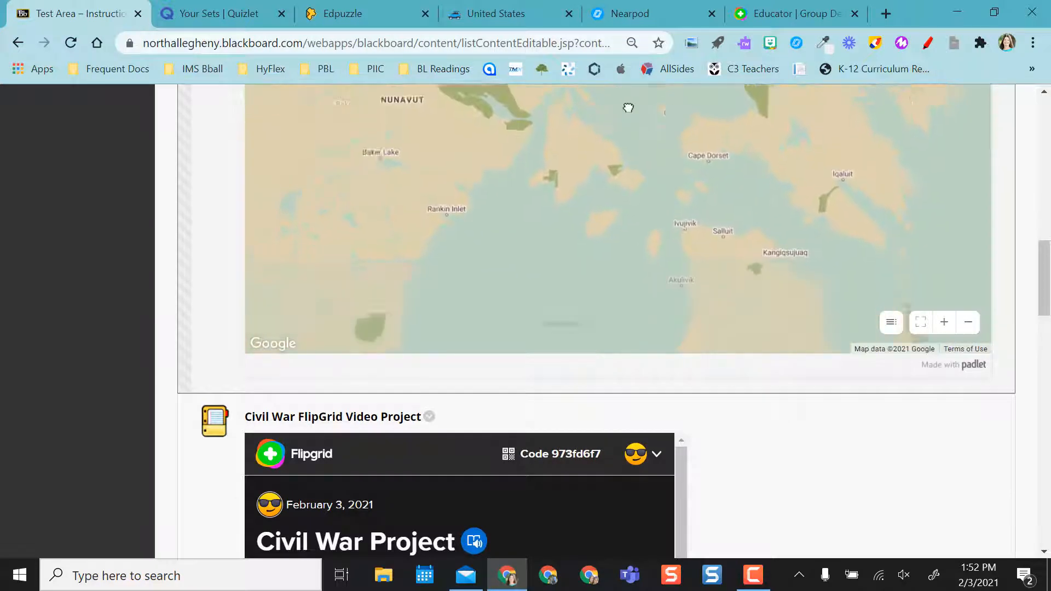
left_click_drag(548, 161, 818, 5)
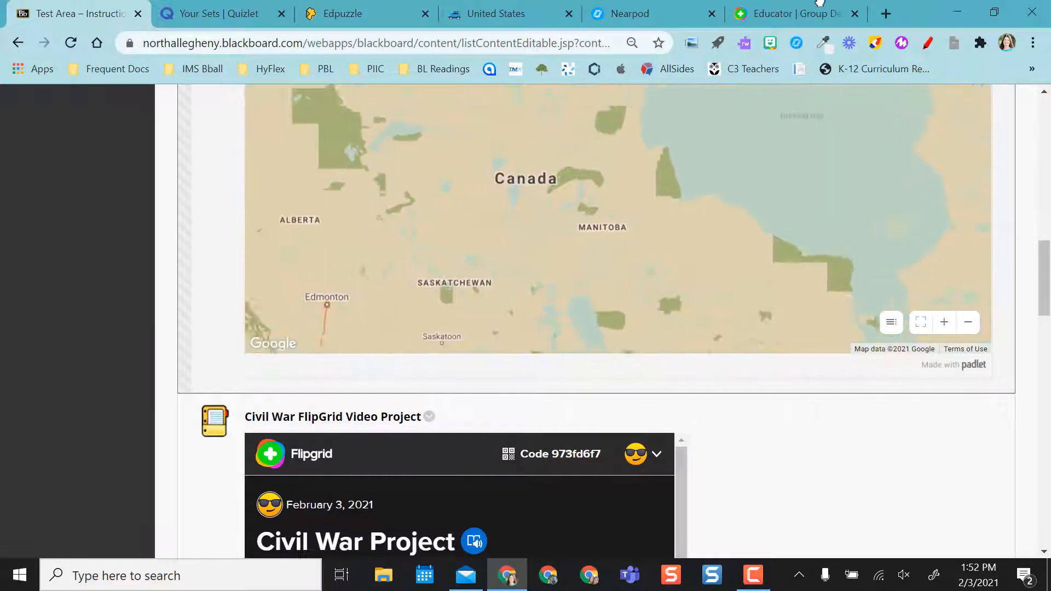
left_click_drag(731, 204, 762, 32)
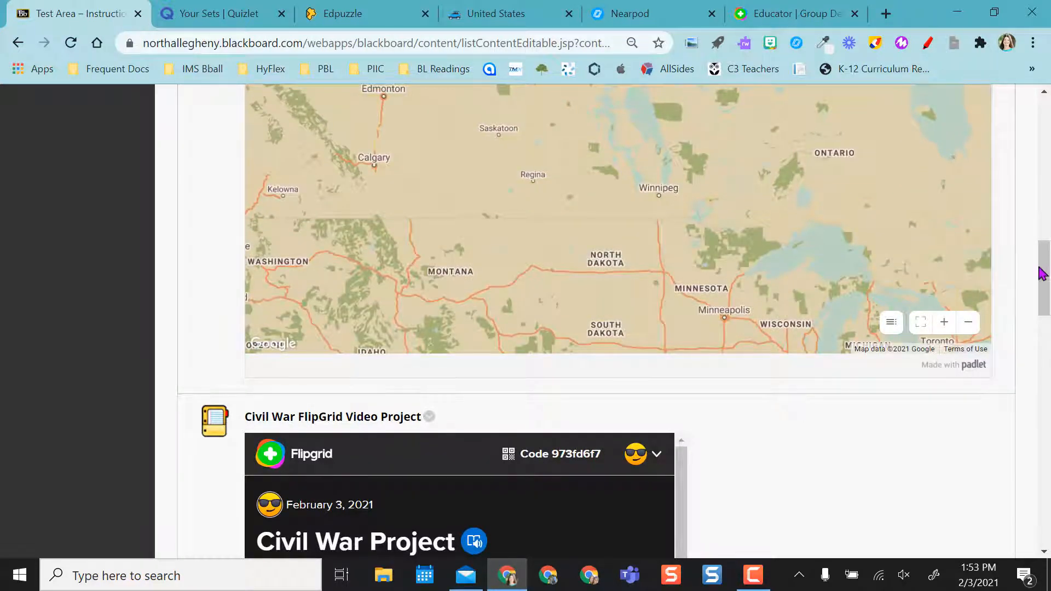
Join the embedded Civil War Project Flipgrid with a Google account to open the response recorder, and close the recorder without recording
left_click_drag(1039, 272, 1050, 328)
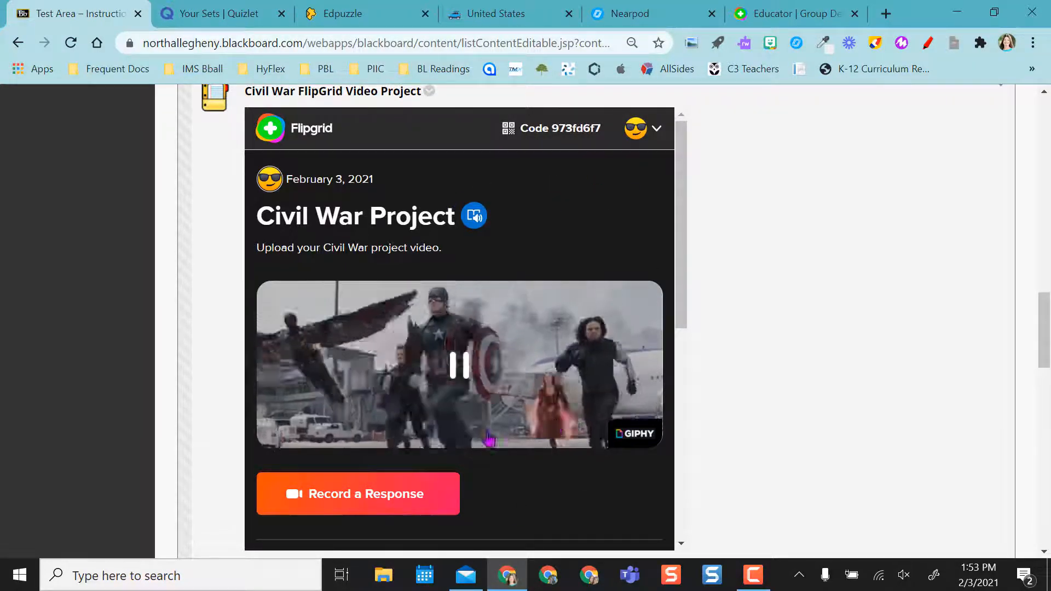
left_click(394, 495)
left_click(372, 313)
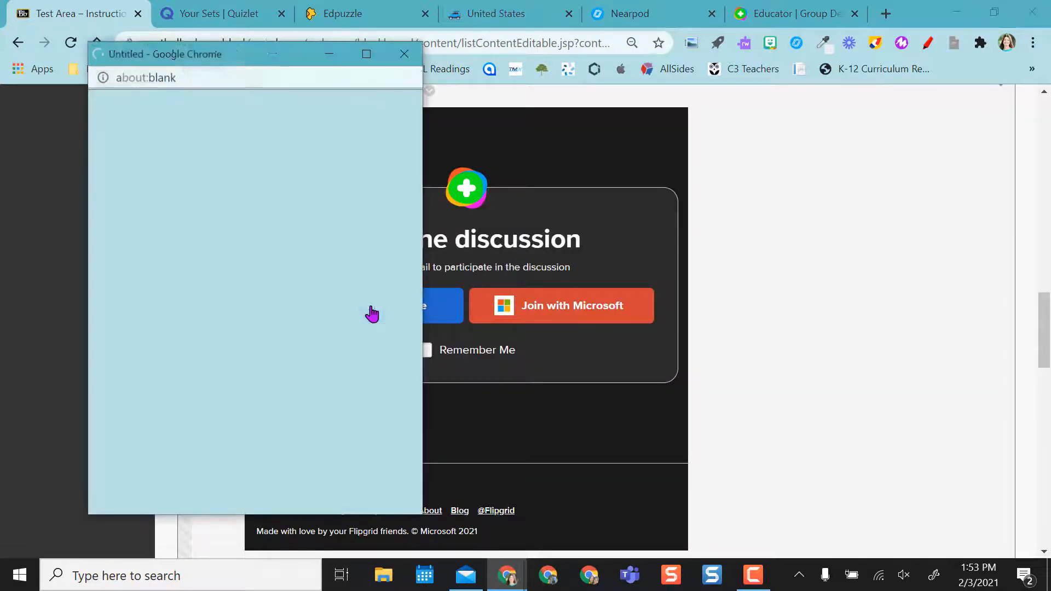
left_click(236, 274)
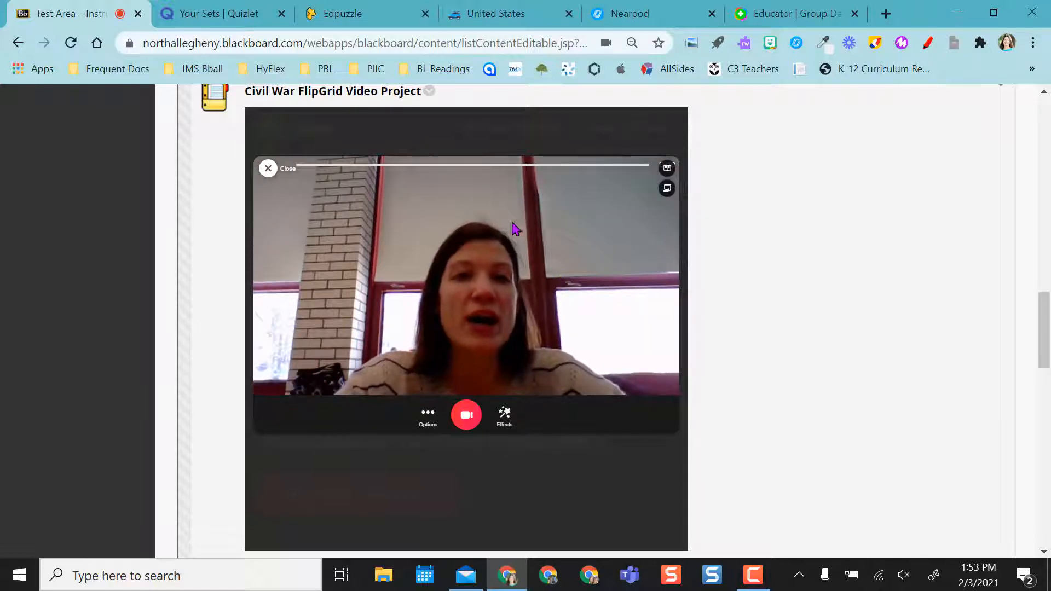
left_click(268, 169)
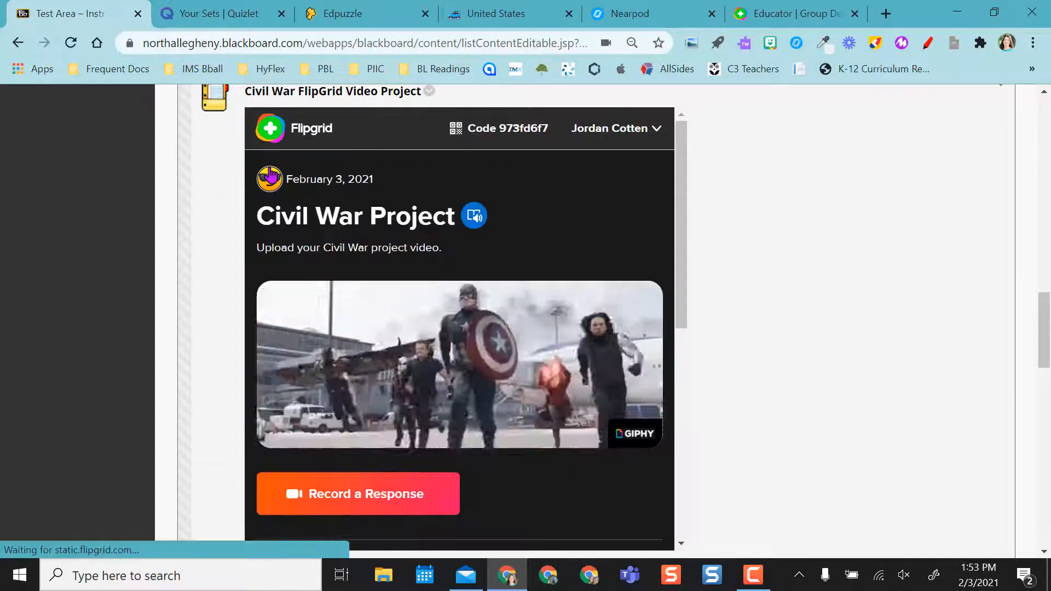
Look through the responses area of the embedded Civil War Project Flipgrid topic
scroll(485, 509, "down", 7)
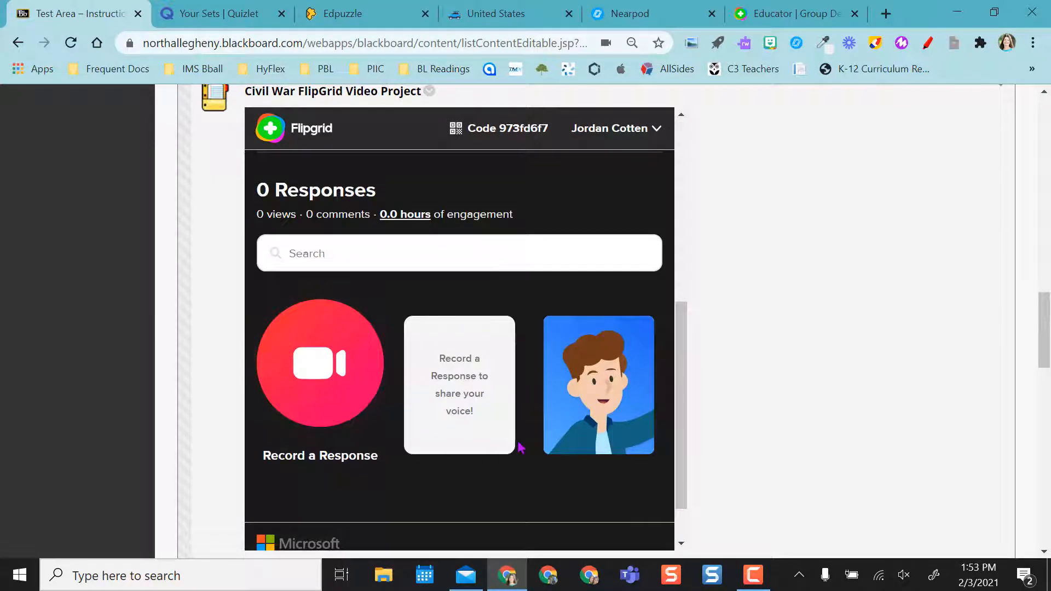
scroll(520, 447, "down", 1)
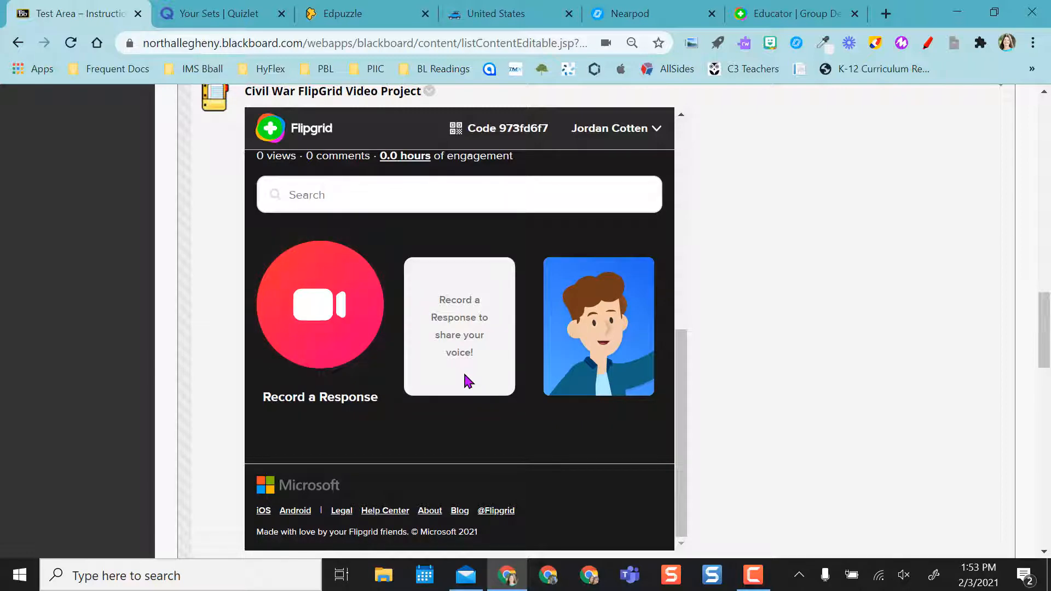
scroll(565, 442, "down", 3)
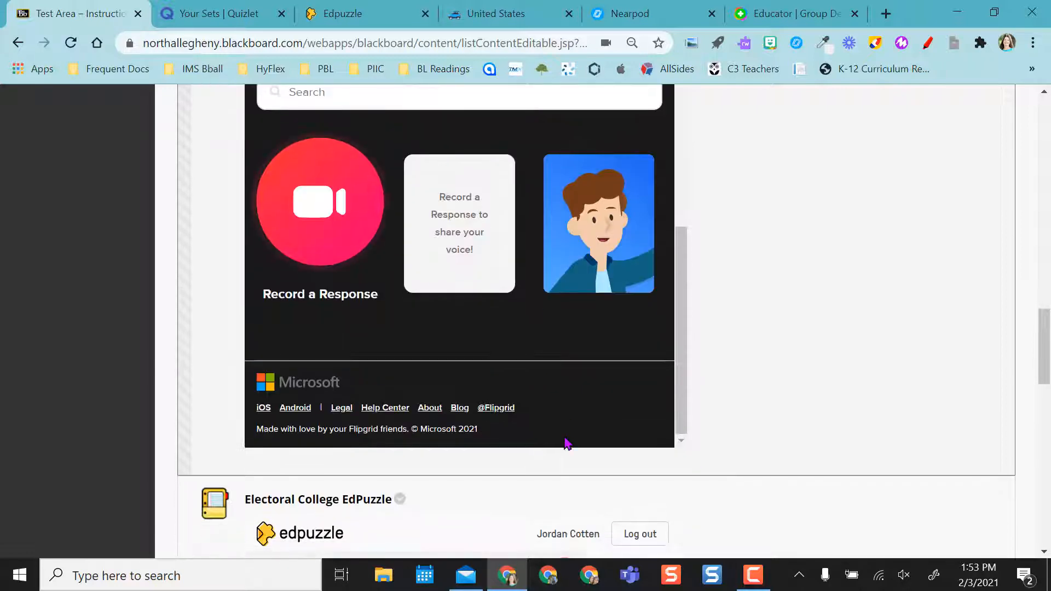
Log out of the embedded Electoral College EdPuzzle, start the assignment logged out, and log in with Google
left_click_drag(1048, 358, 1047, 406)
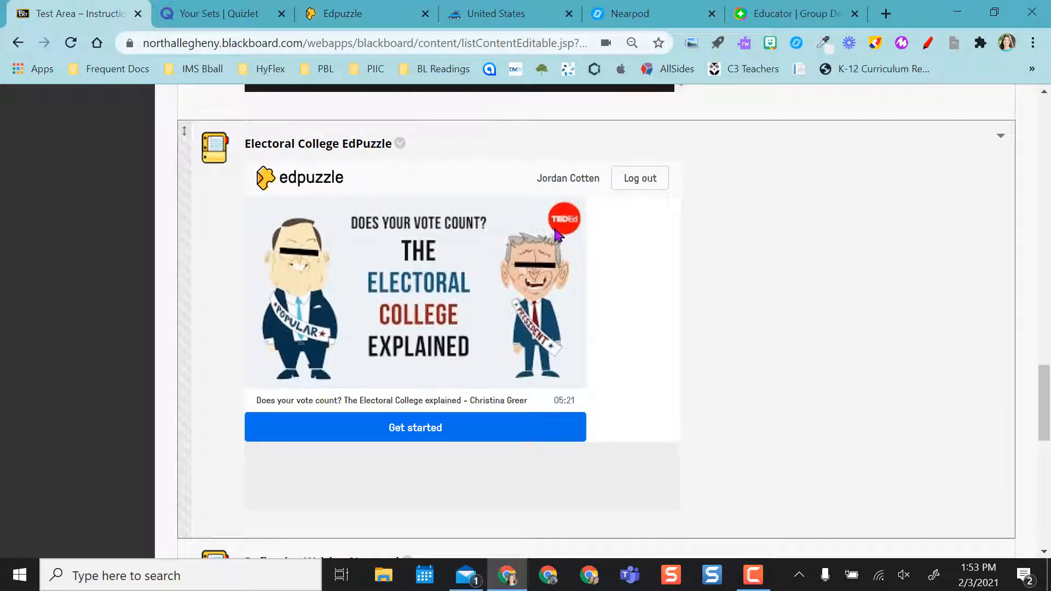
left_click(637, 182)
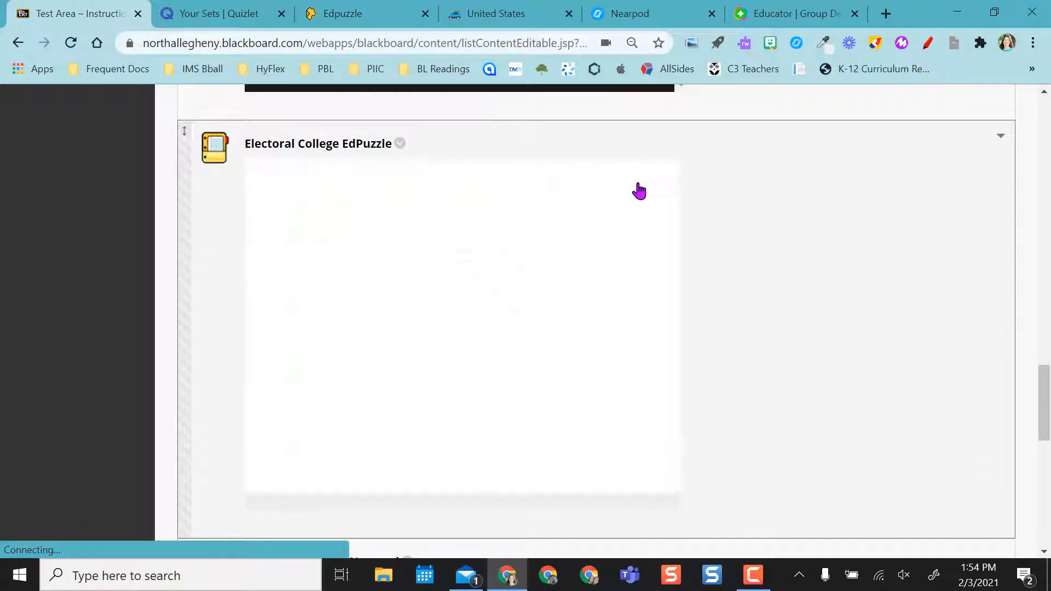
left_click(434, 432)
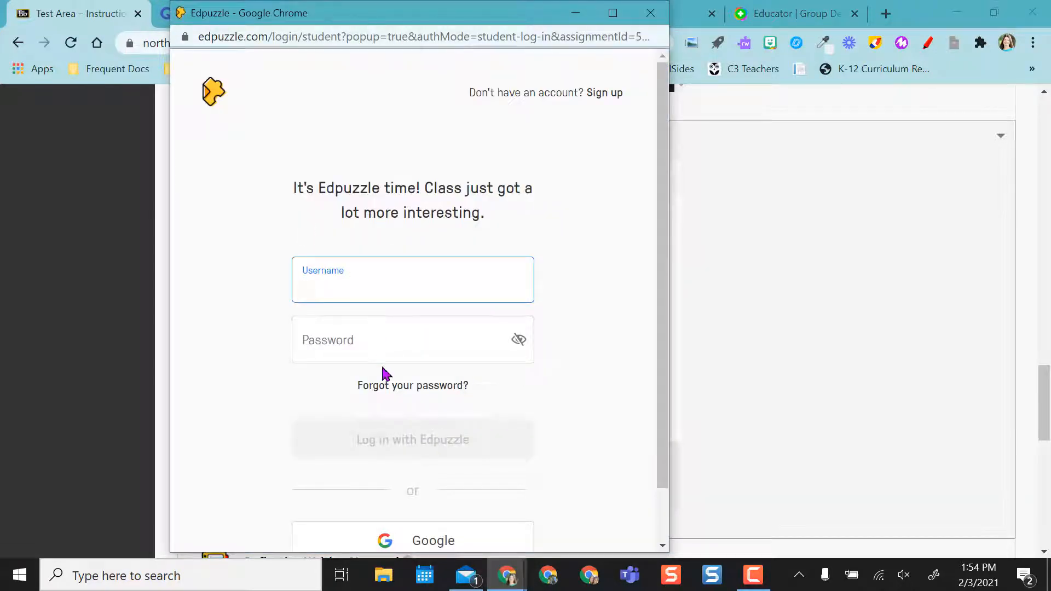
left_click(418, 542)
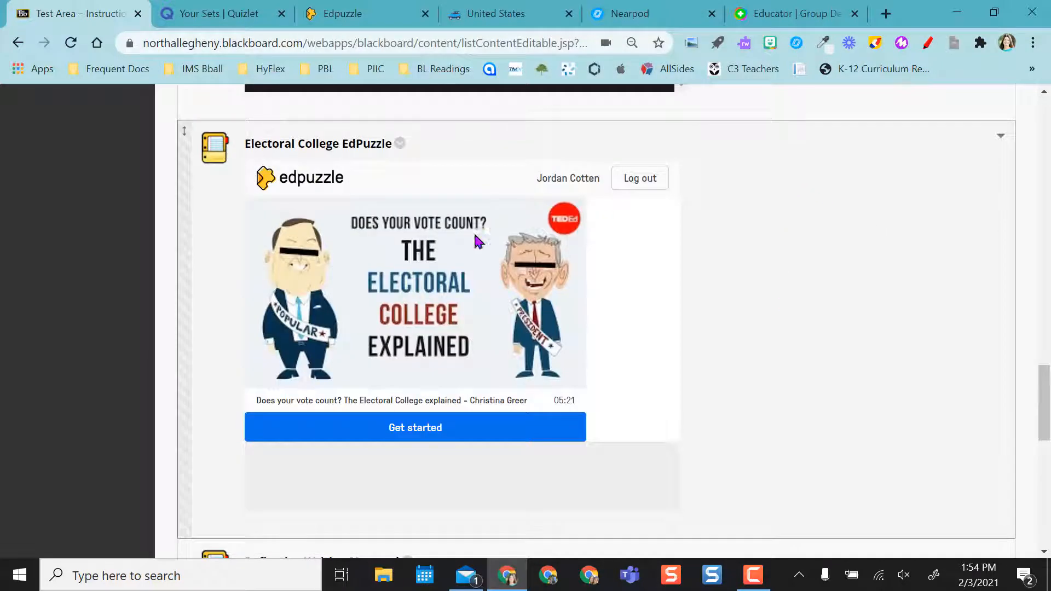
Start the Electoral College EdPuzzle assignment and play its video
left_click(408, 432)
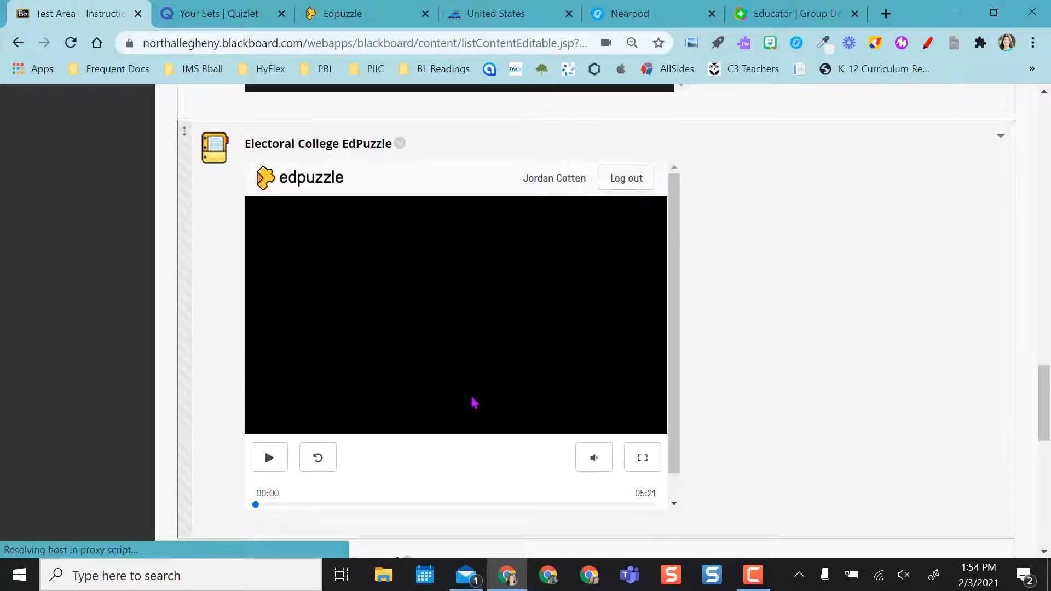
left_click(452, 306)
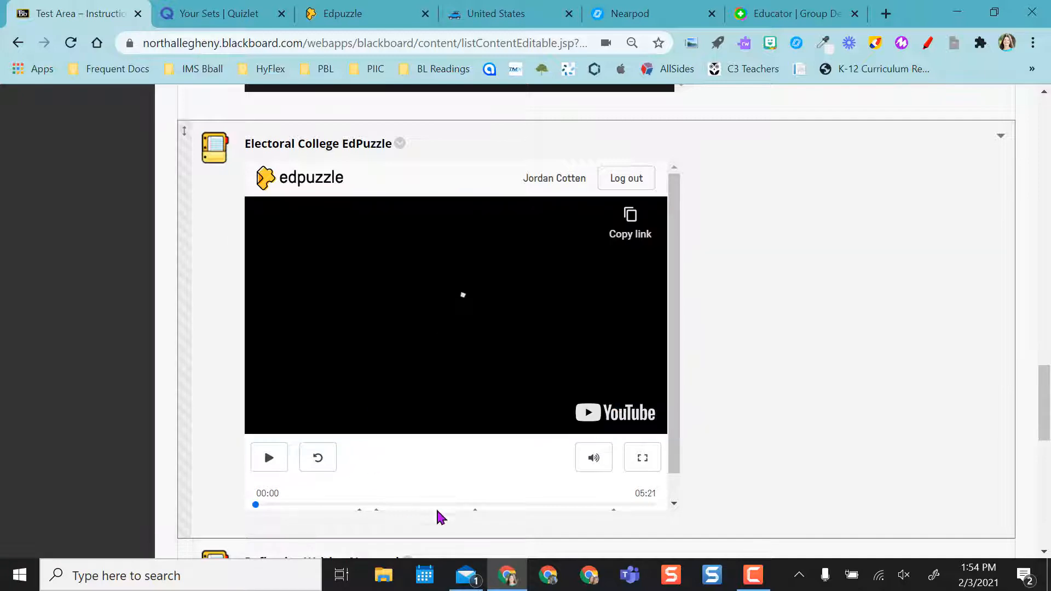
left_click(270, 458)
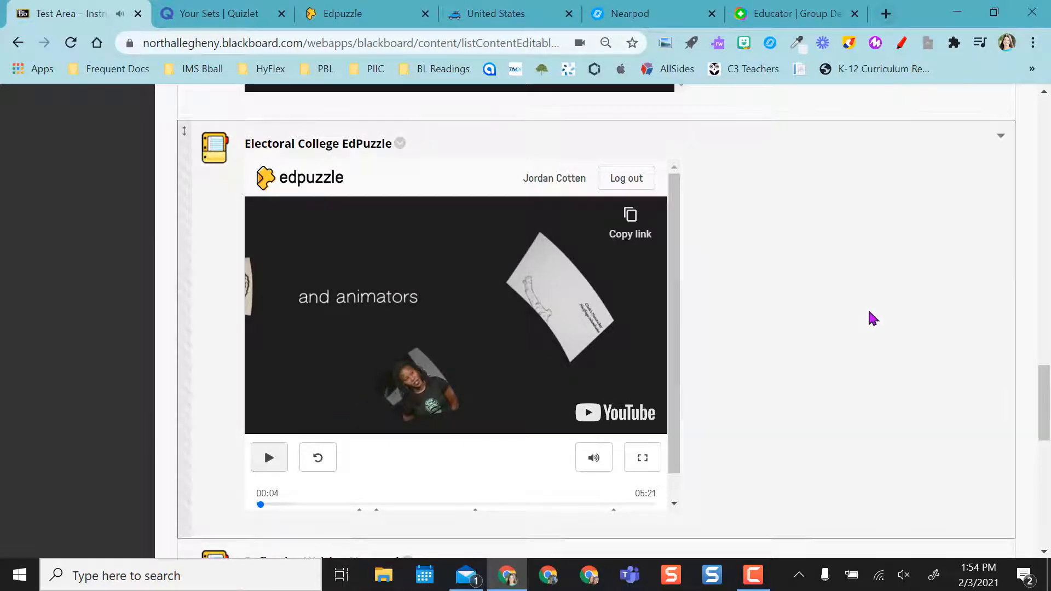
Join the embedded Reflective Writing Nearpod lesson with the prefilled student name
scroll(870, 317, "down", 1)
scroll(872, 319, "down", 4)
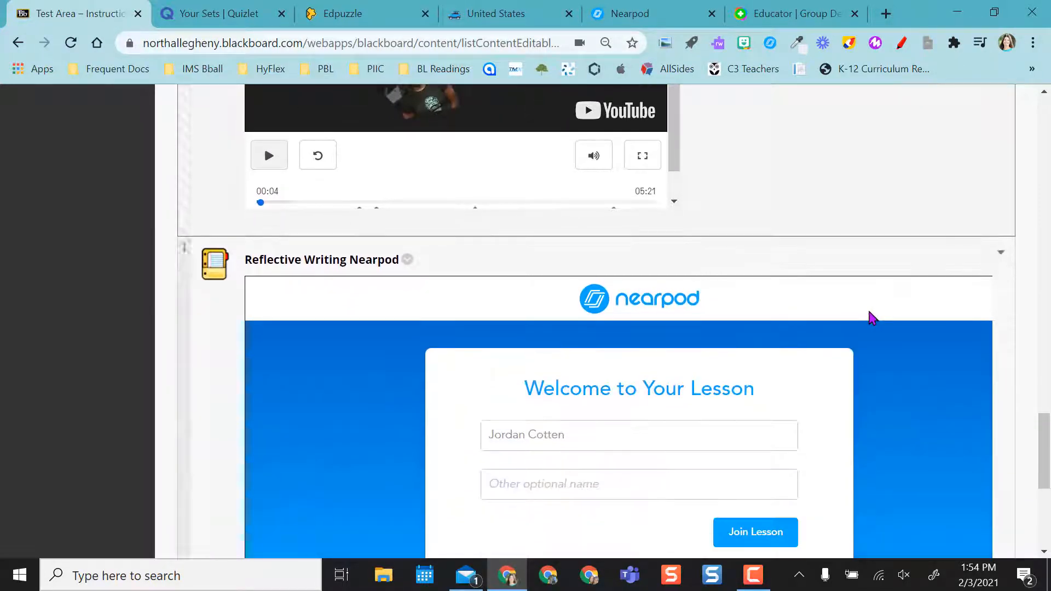
scroll(872, 319, "down", 1)
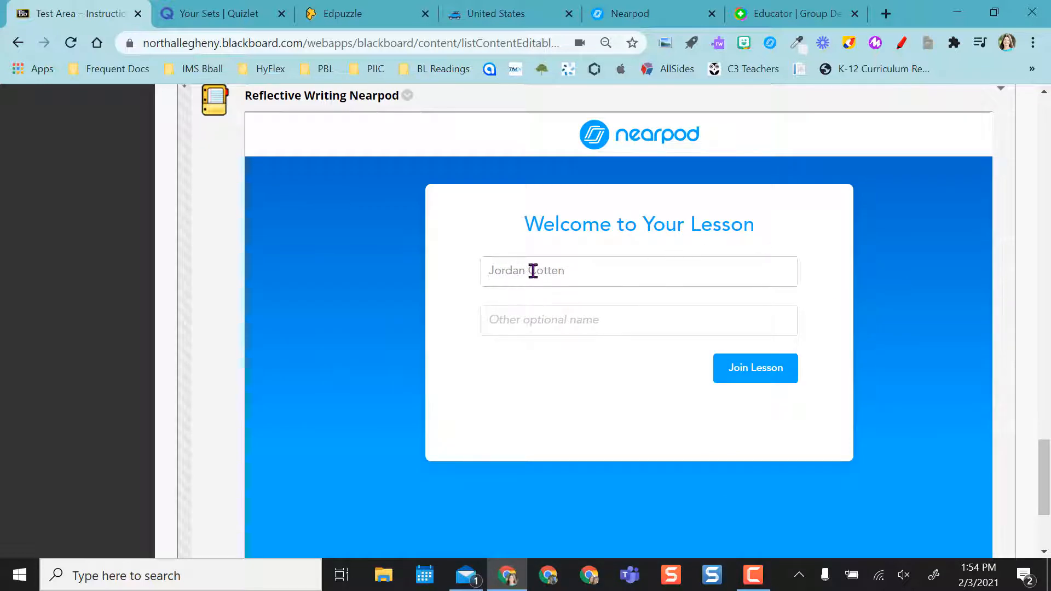
left_click(730, 376)
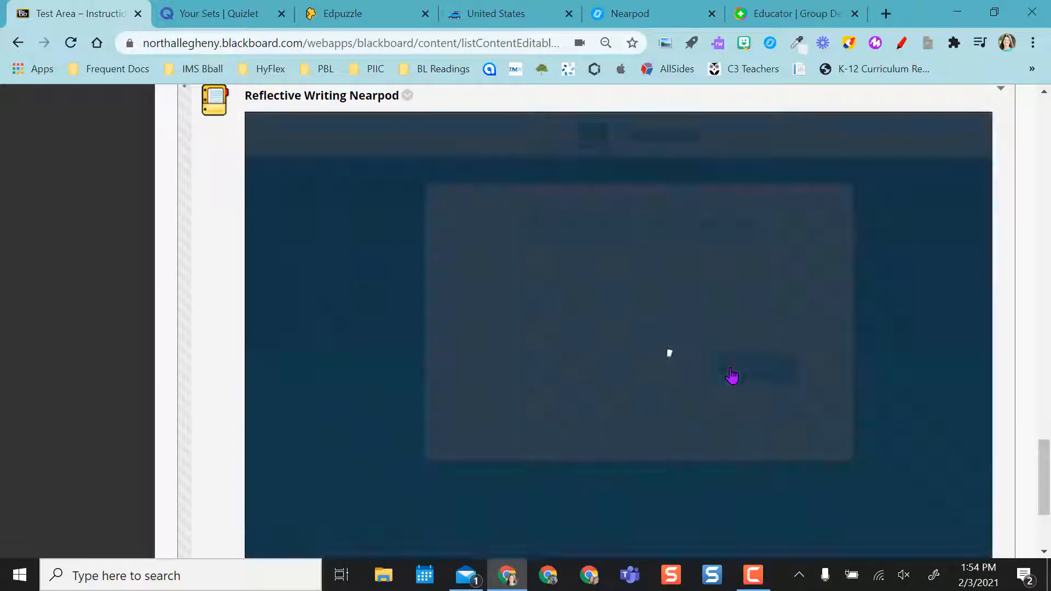
scroll(828, 451, "down", 2)
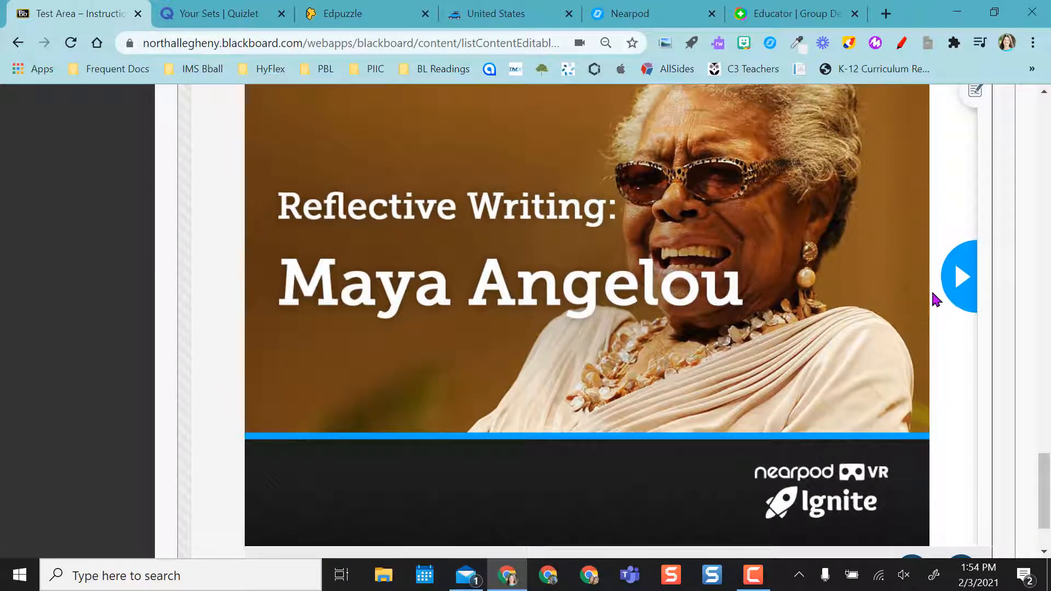
Advance the Nearpod lesson from the Maya Angelou title slide past the Directions slide to the Read and Discuss slide
left_click(963, 282)
left_click(963, 281)
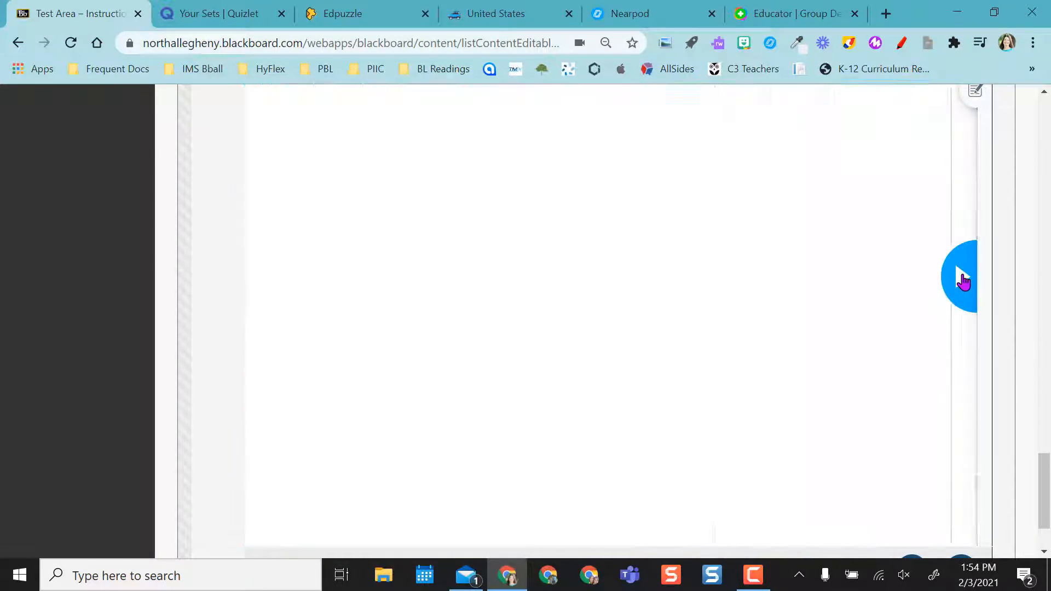
left_click(963, 281)
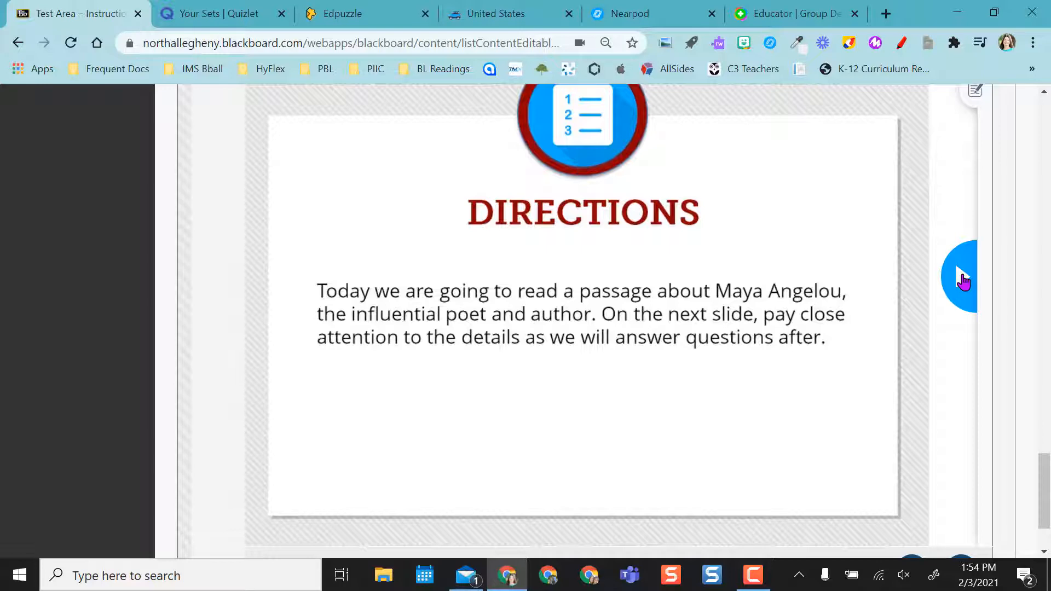
left_click(963, 281)
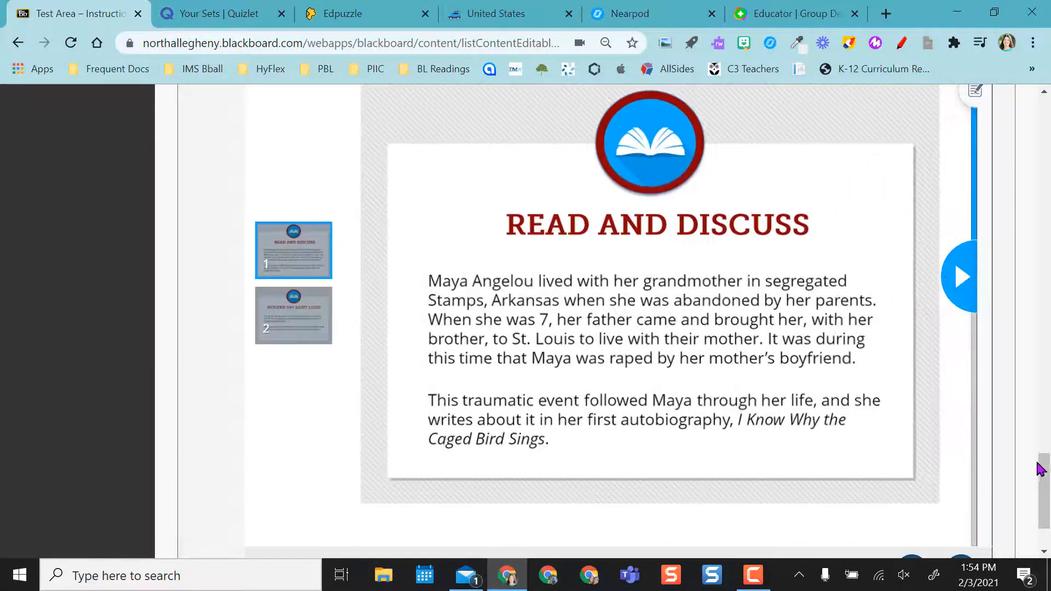
Go back to the European Countries Quizlet item in the course folder, switch to Quizlet and open the European Countries set
scroll(1040, 462, "up", 3)
left_click_drag(1045, 452, 1049, 121)
scroll(1049, 121, "down", 3)
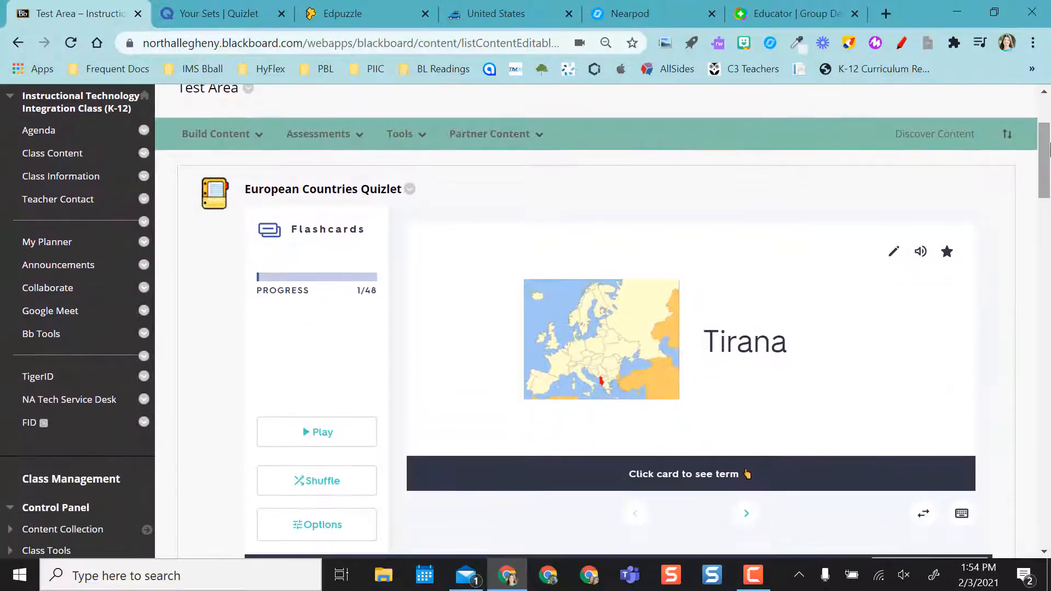
left_click(232, 24)
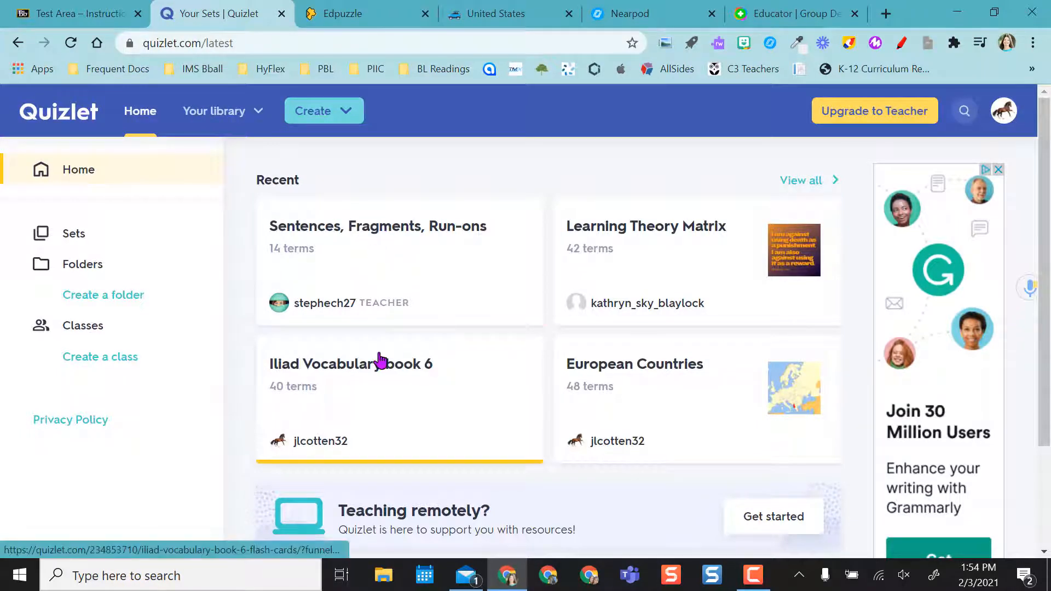
left_click(640, 366)
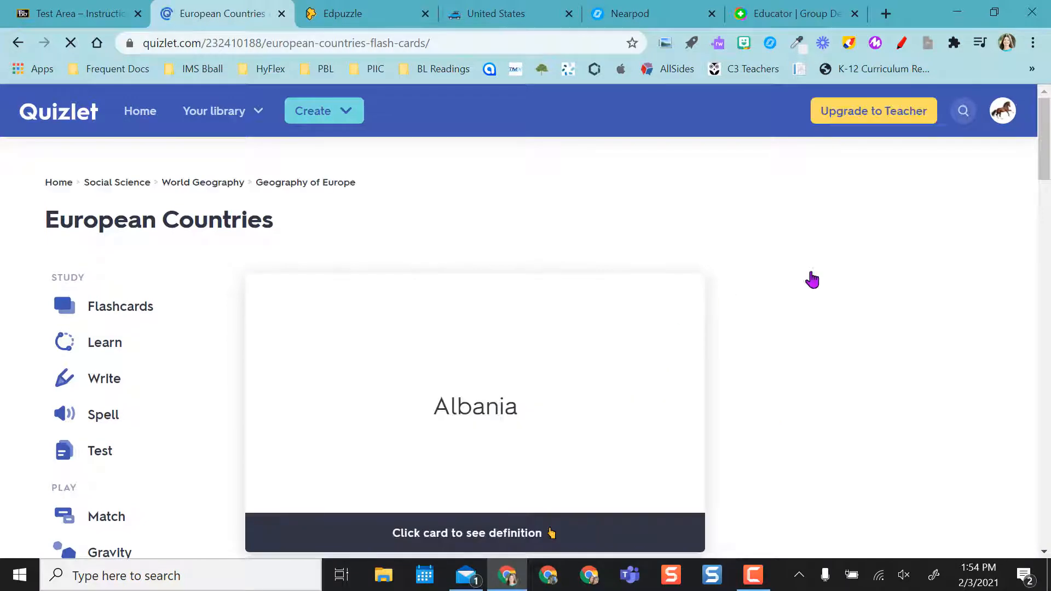
View the sharing options of the European Countries set, including its share link, and close them
scroll(1048, 185, "down", 6)
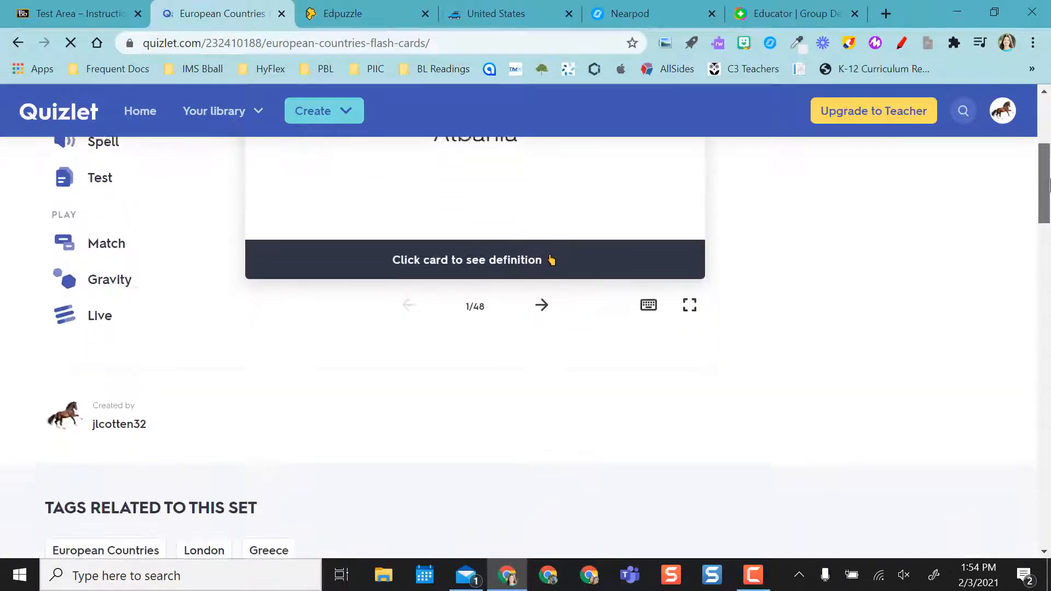
left_click_drag(1050, 185, 1049, 196)
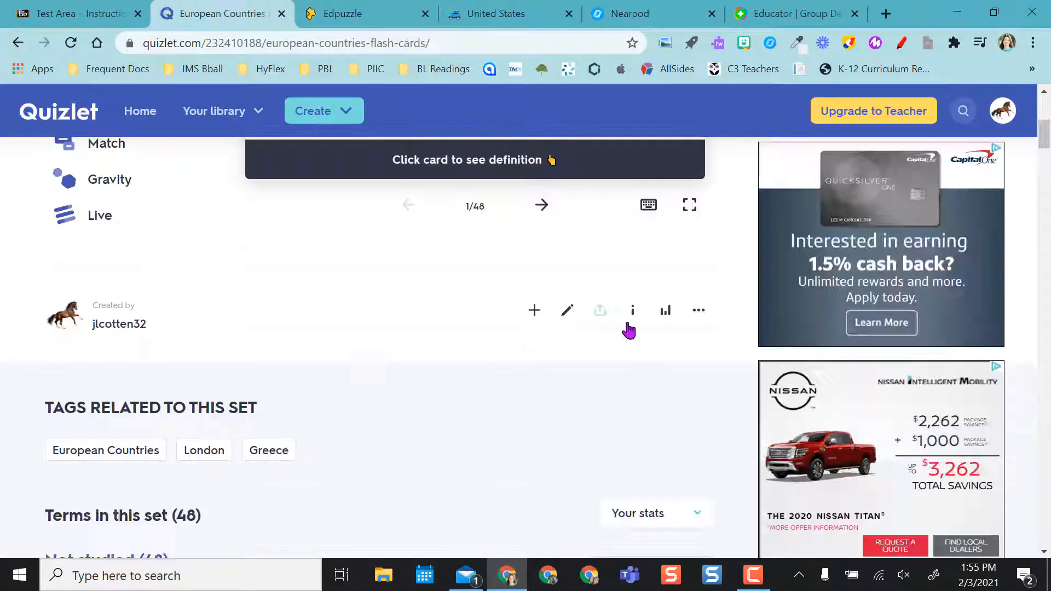
left_click(600, 313)
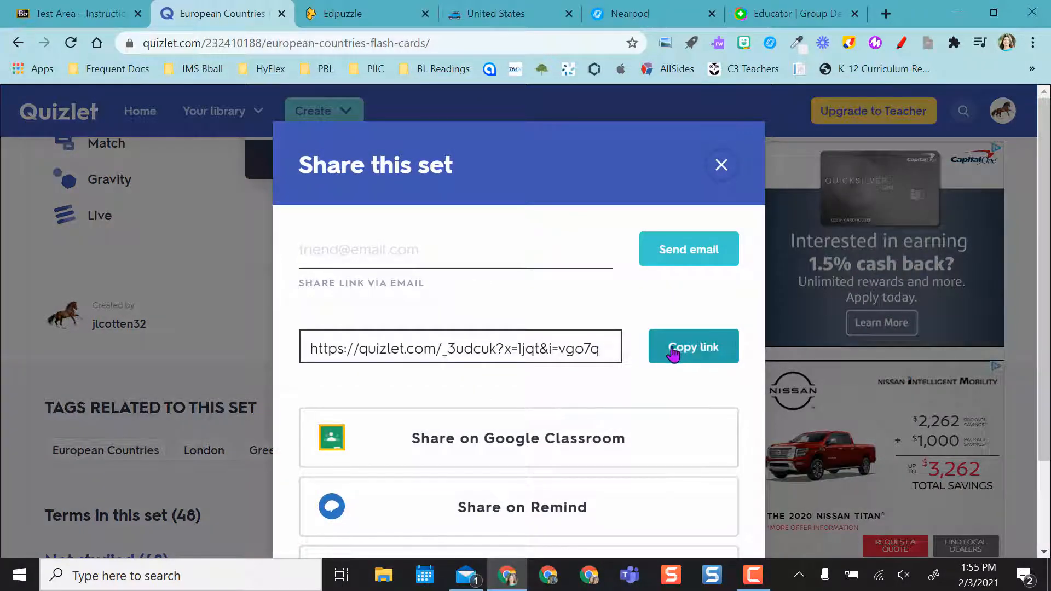
left_click(721, 165)
Bring up the European Countries set's embed code for the Match study mode, select the code, and close the dialog
left_click(699, 311)
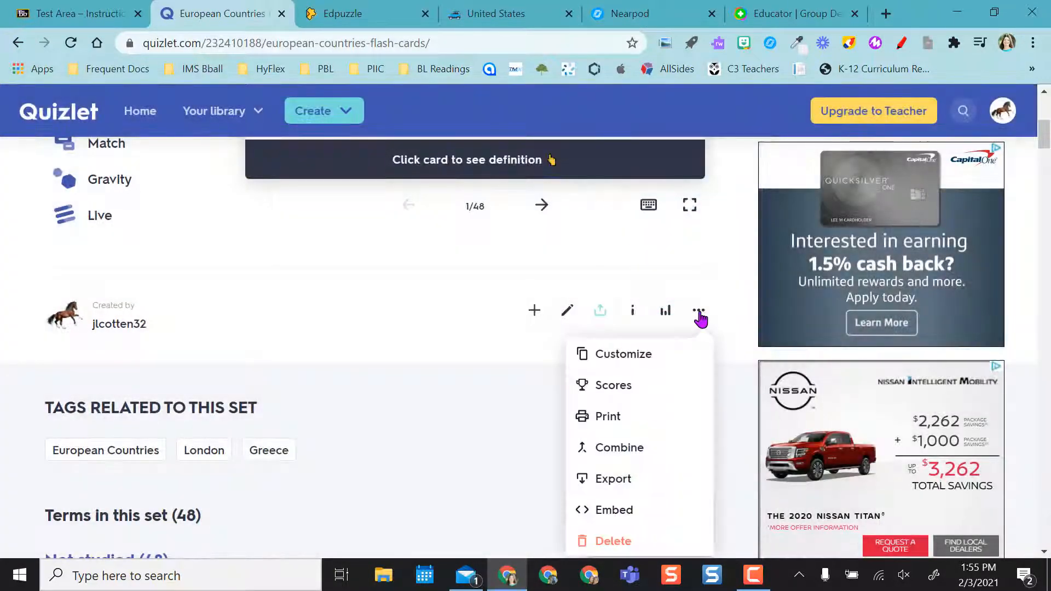
scroll(699, 318, "down", 1)
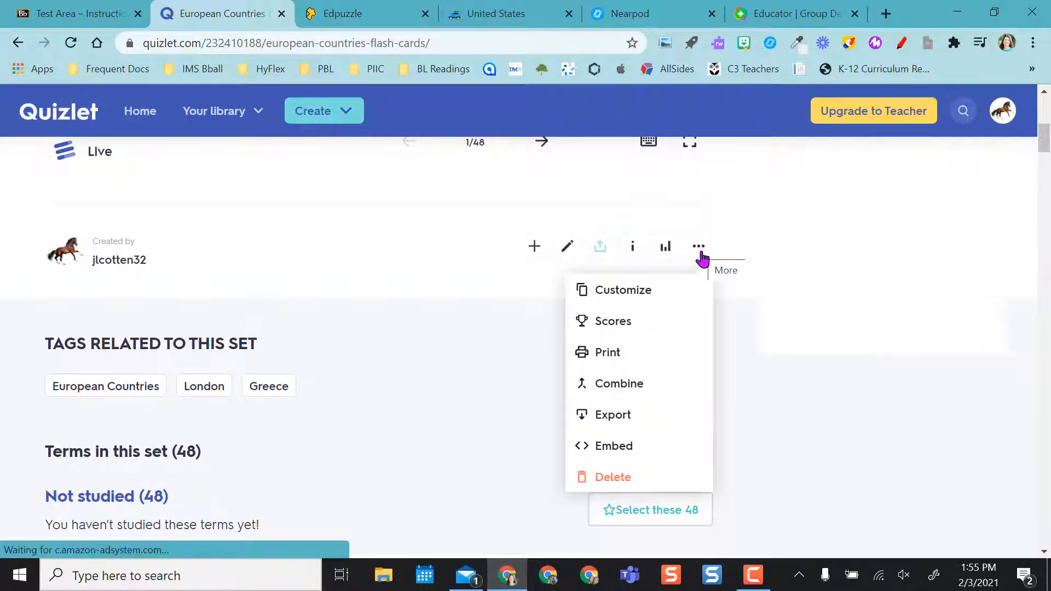
left_click(614, 446)
left_click(520, 377)
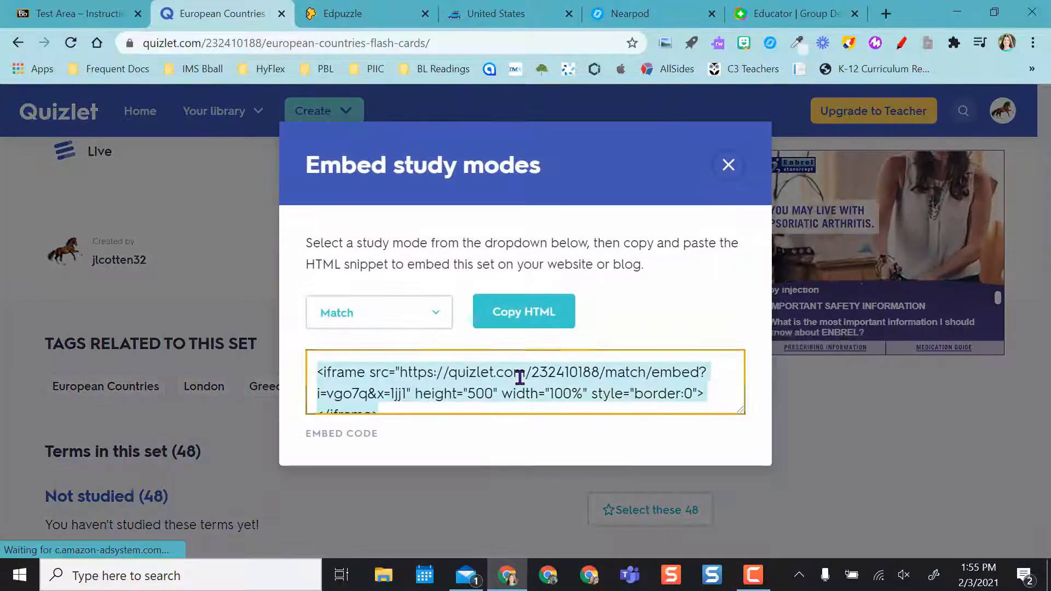
left_click(727, 165)
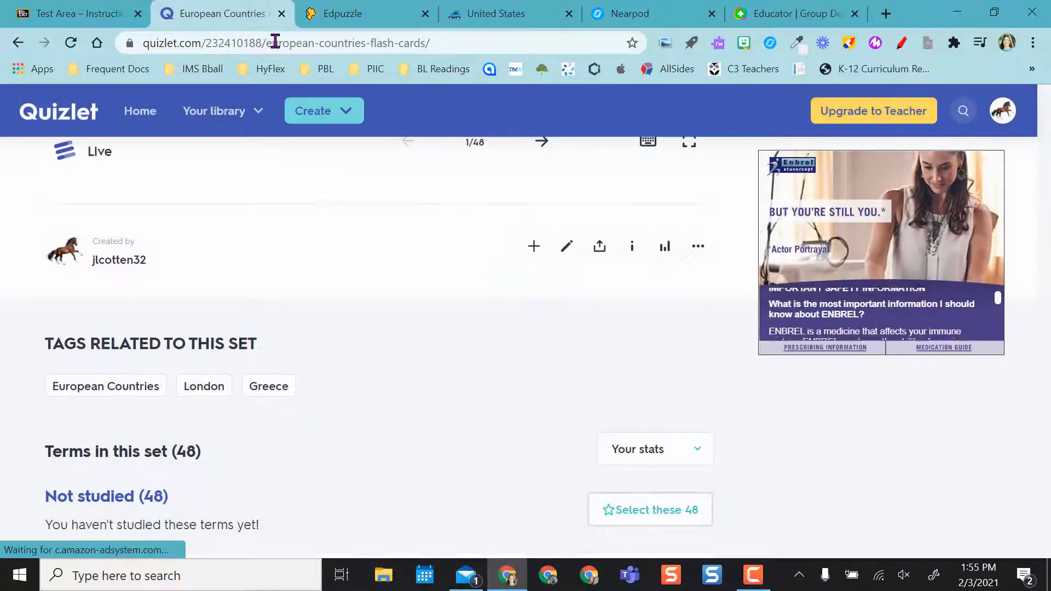
In Blackboard, edit the European Countries Quizlet item, view its embed iframe in the source code, then save the code and submit the item
left_click(89, 14)
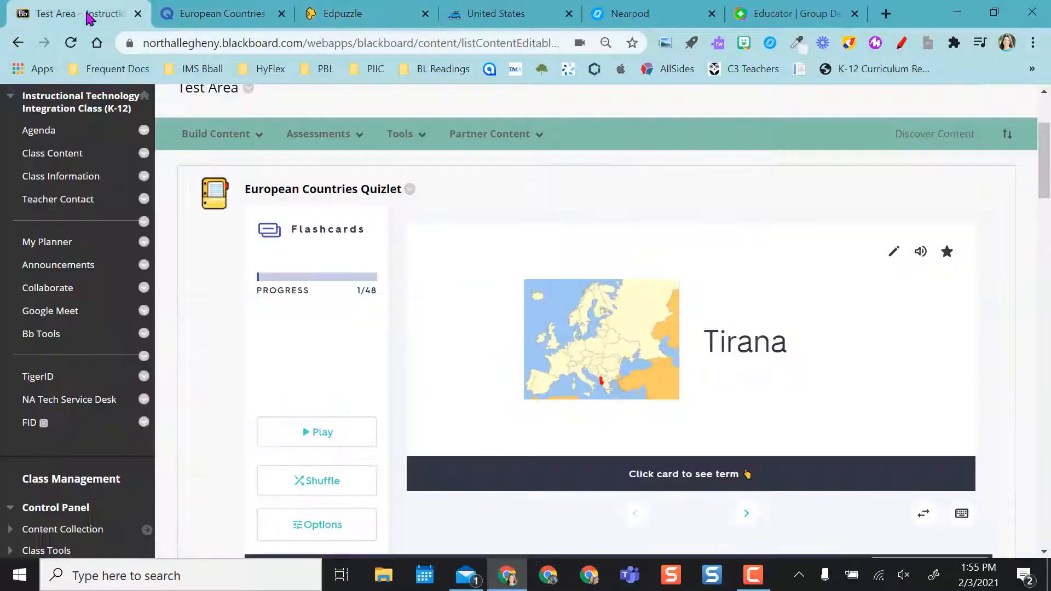
left_click(410, 189)
left_click(441, 123)
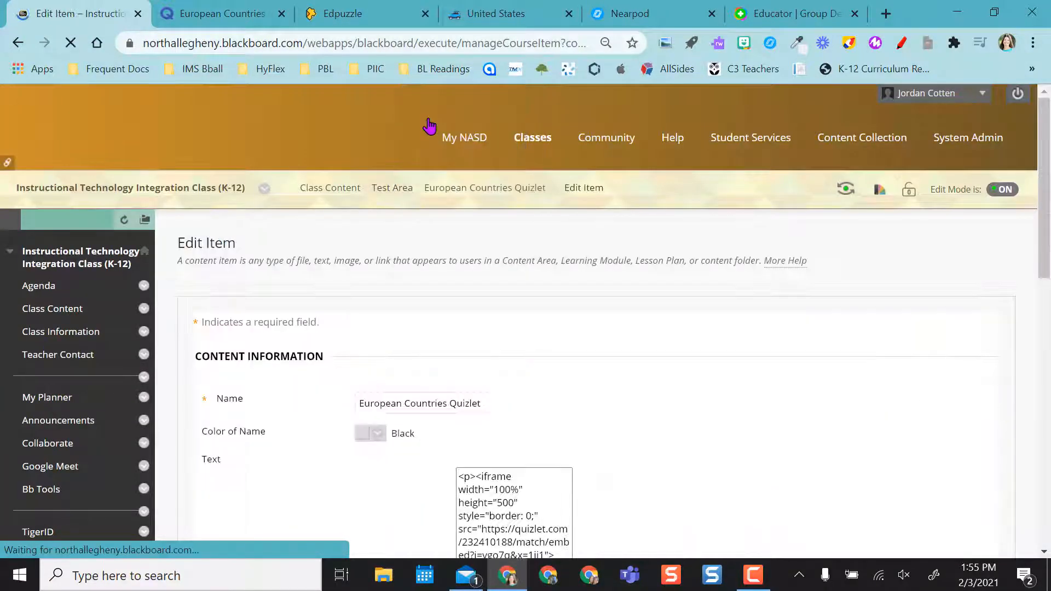
left_click_drag(1045, 176, 1050, 302)
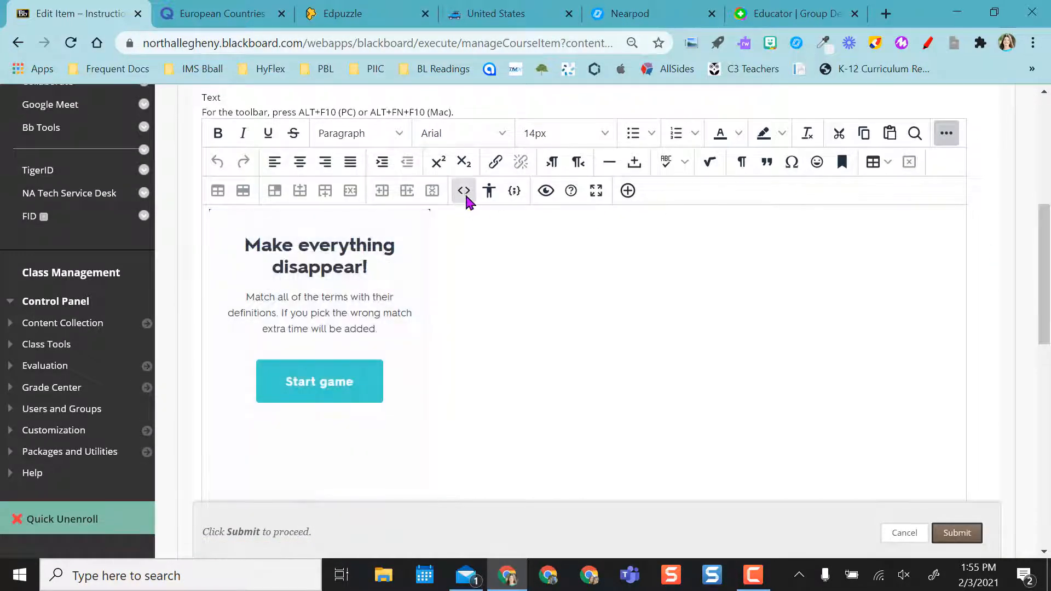
left_click(463, 192)
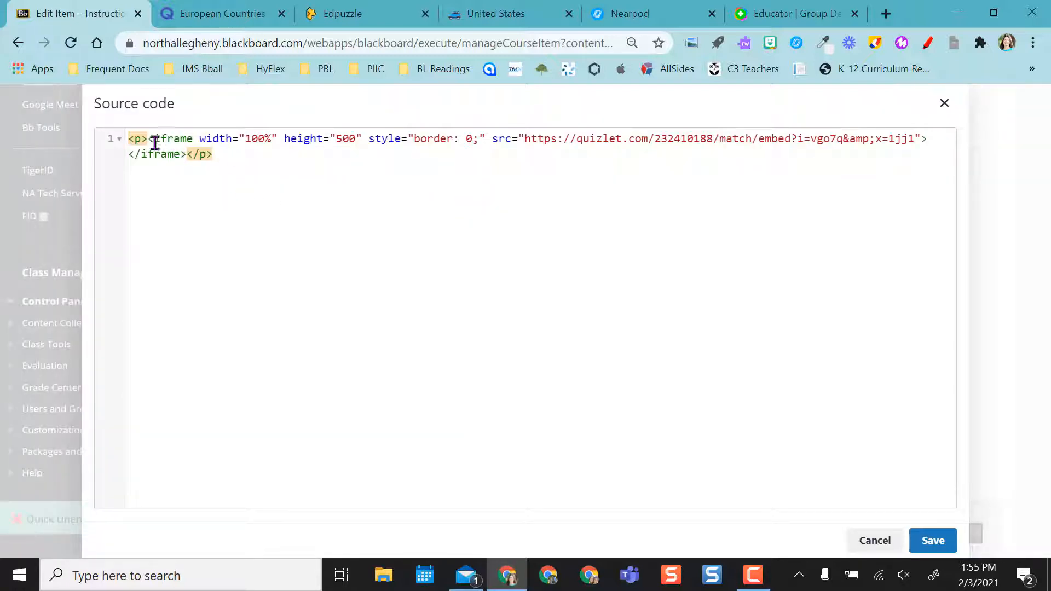
left_click(932, 540)
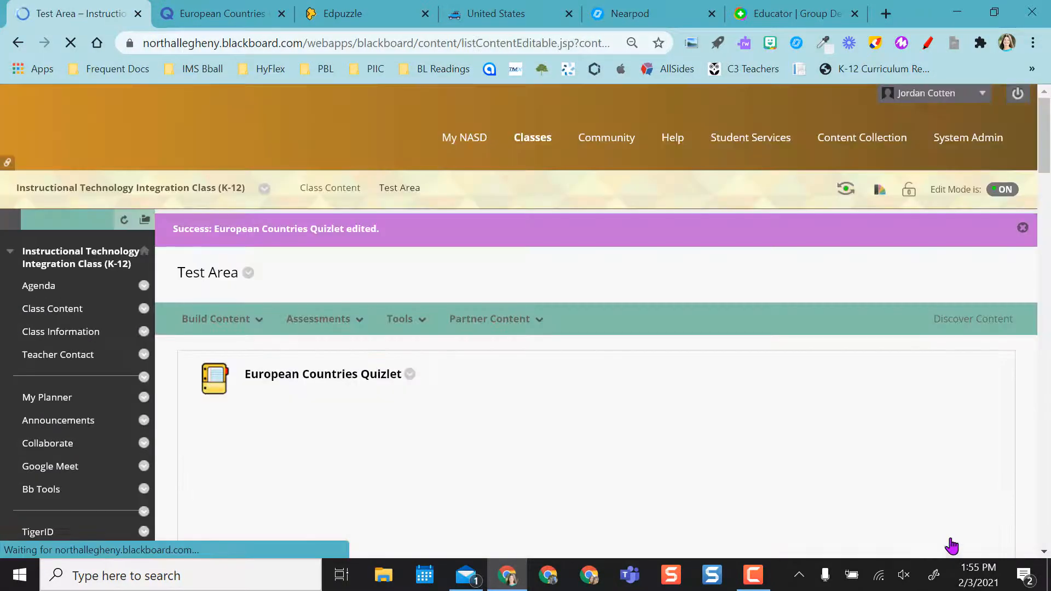
Find the City Research Padlet item, switch to the United States padlet and copy its full embed code
scroll(1046, 246, "down", 5)
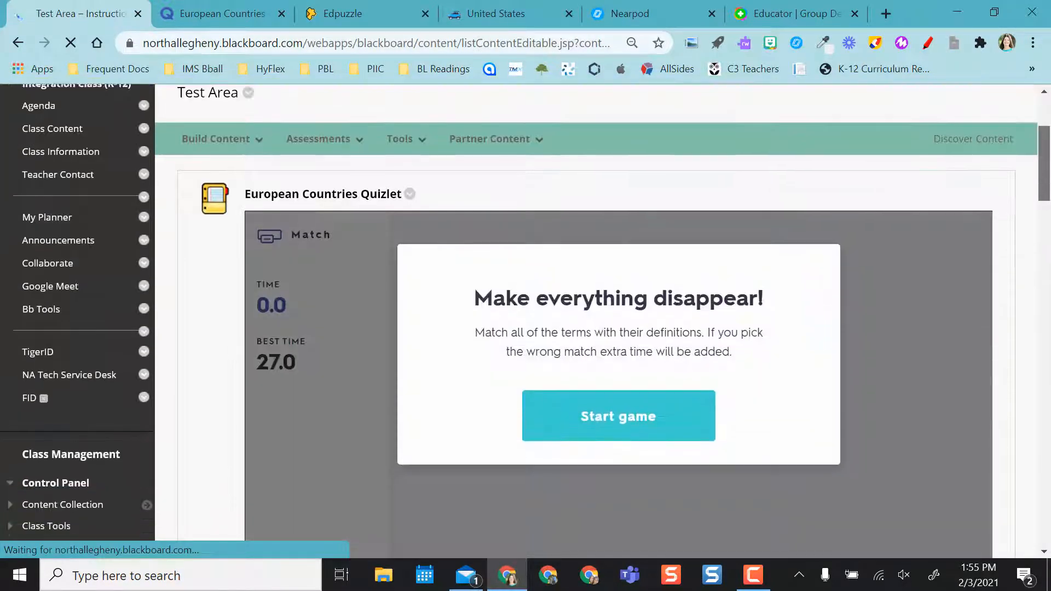
scroll(1049, 227, "down", 8)
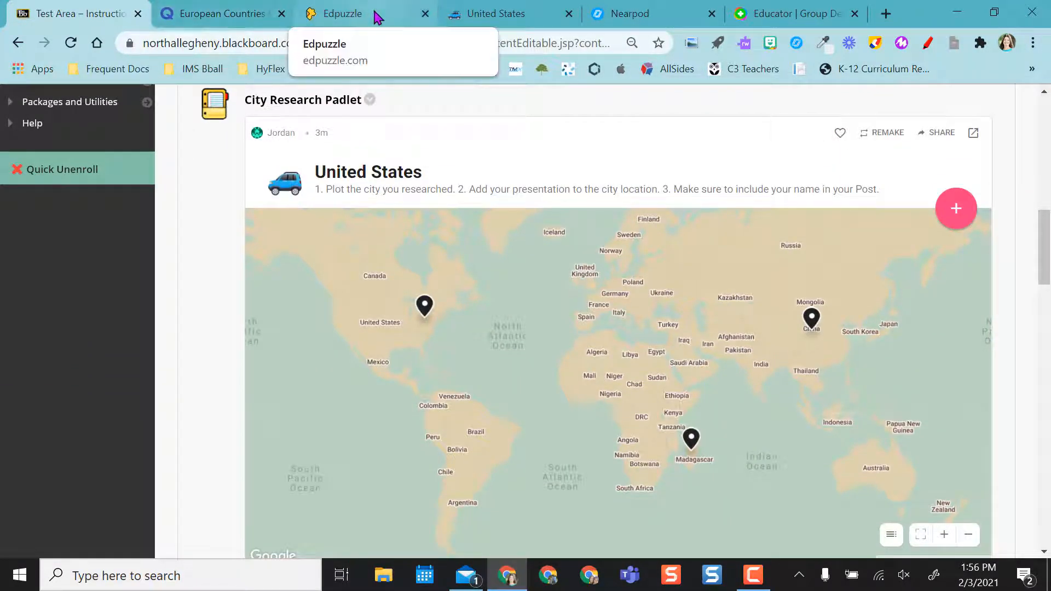
left_click(469, 16)
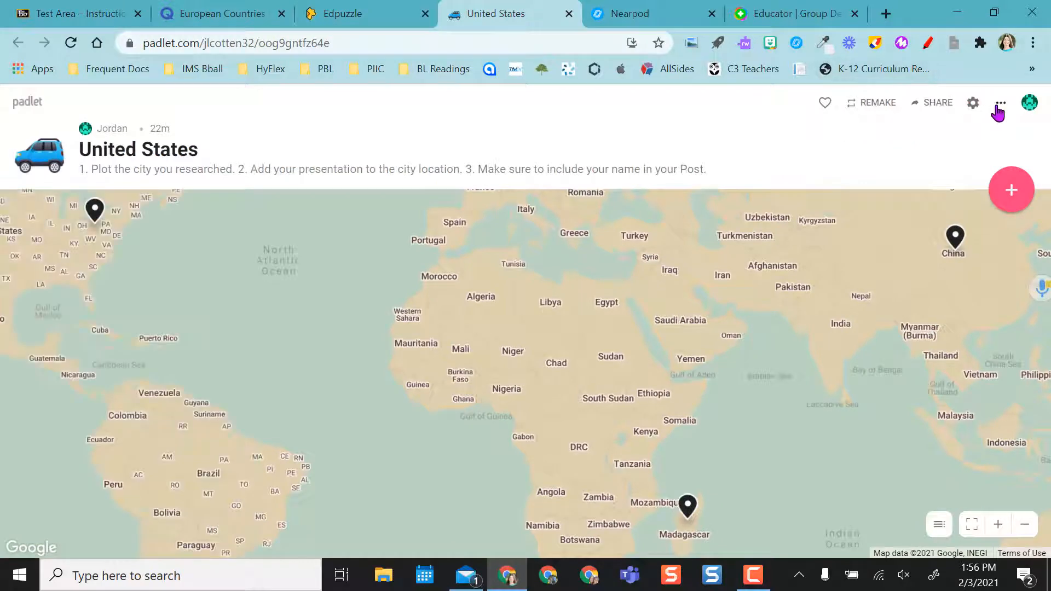
left_click(933, 105)
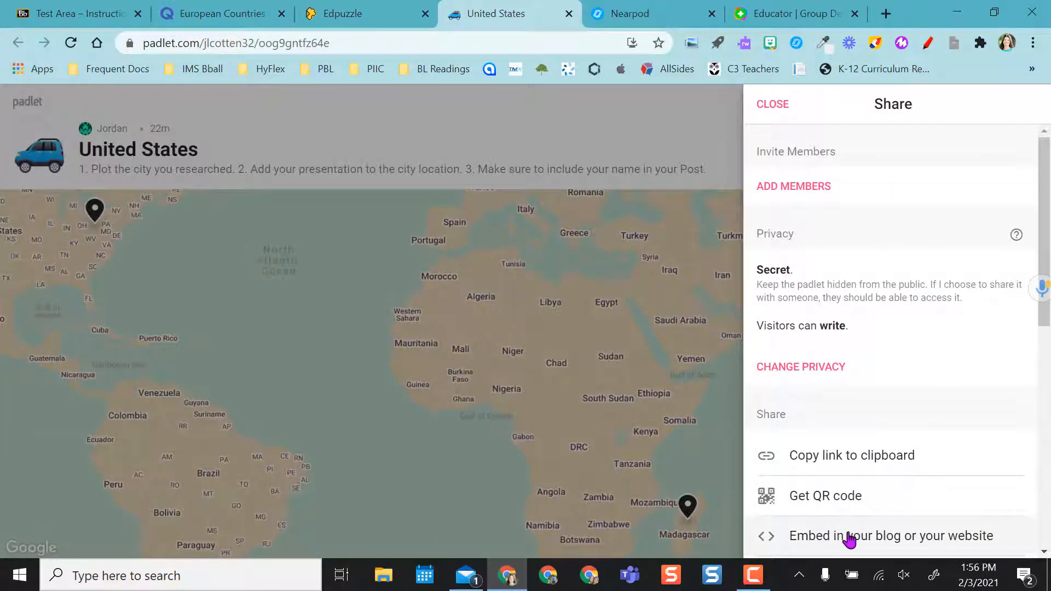
left_click(829, 537)
left_click(773, 494)
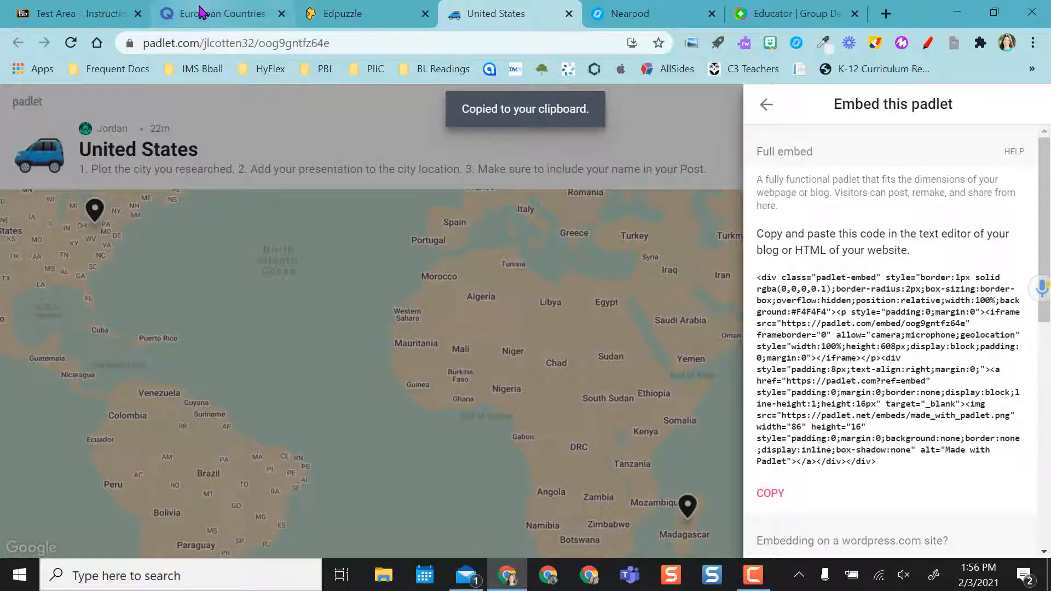
Return to the Blackboard Test Area, create a new content item and name it "Named it"
left_click(82, 14)
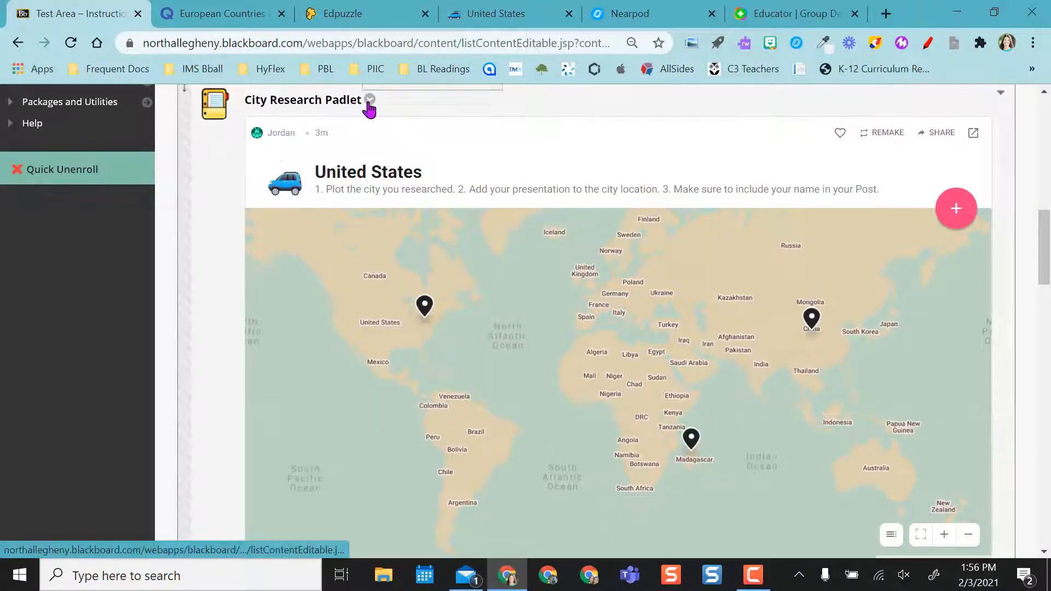
left_click(367, 104)
left_click(229, 98)
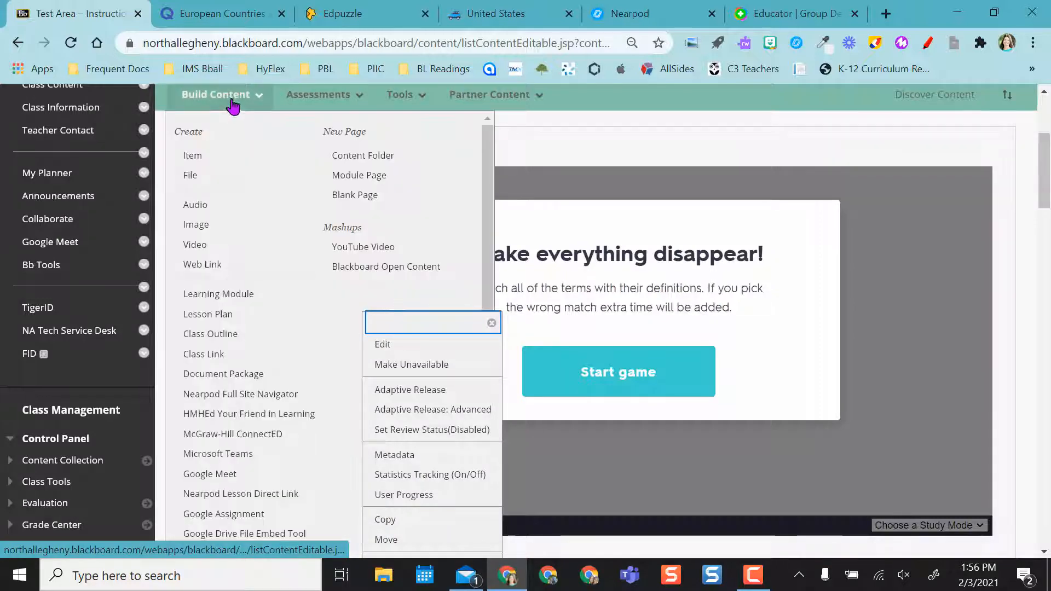
left_click(195, 157)
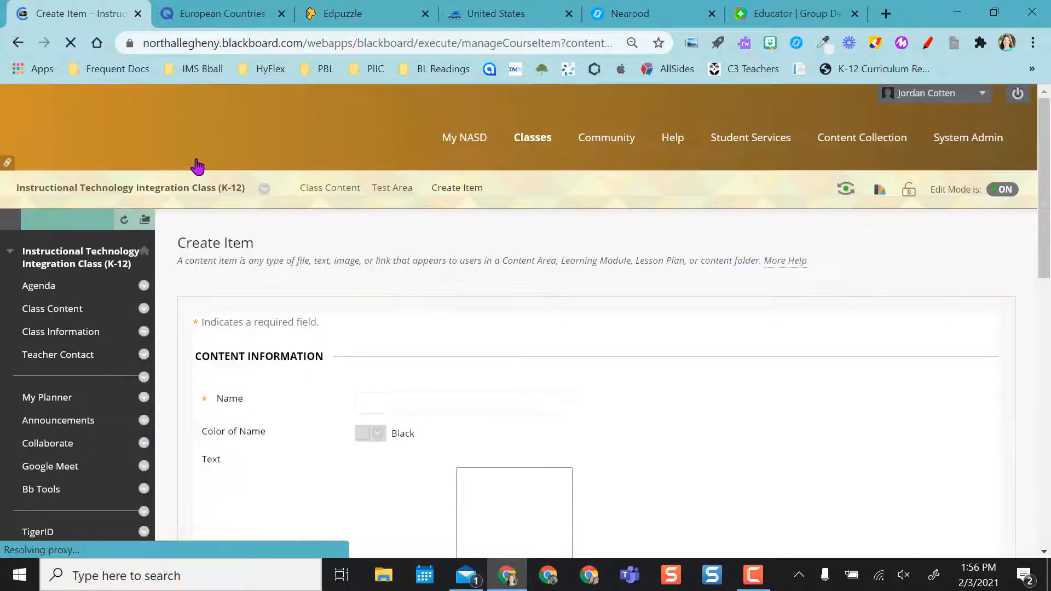
type("Named i")
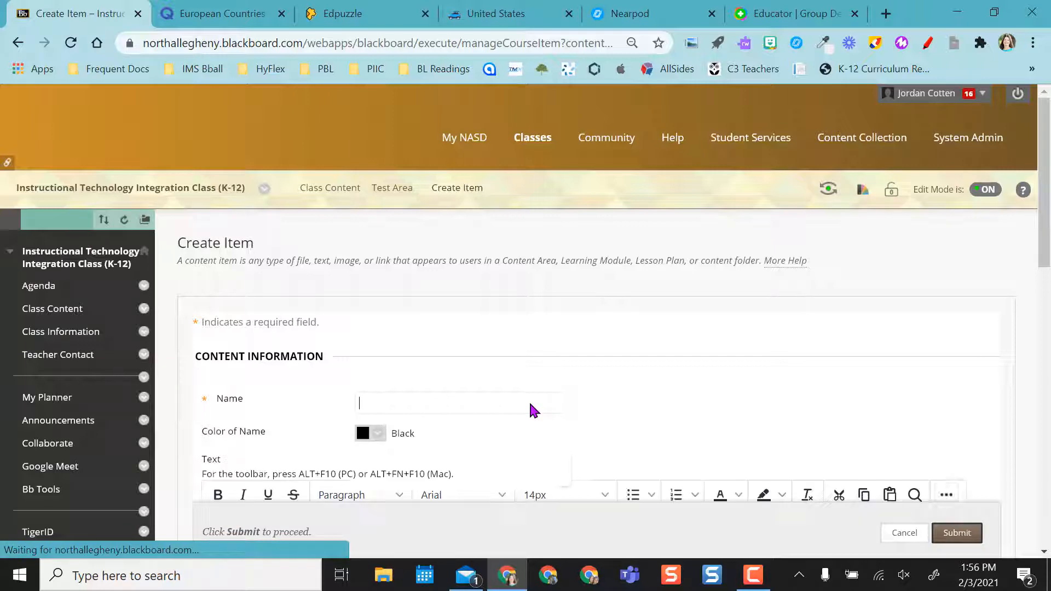
type("t")
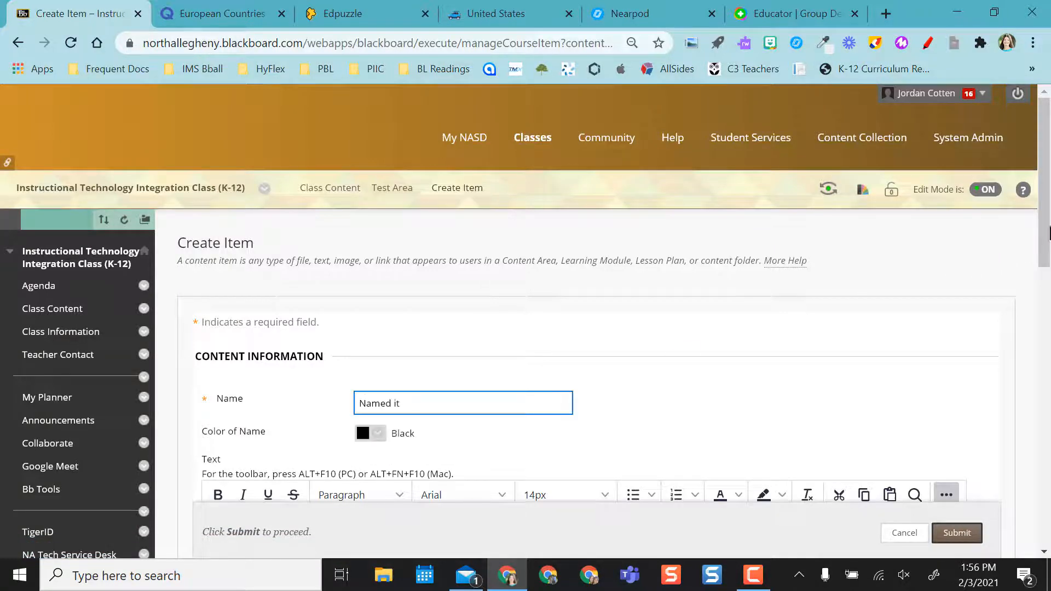
Paste the copied Padlet embed code into the source code of the new item's text and save the code
scroll(1048, 317, "down", 5)
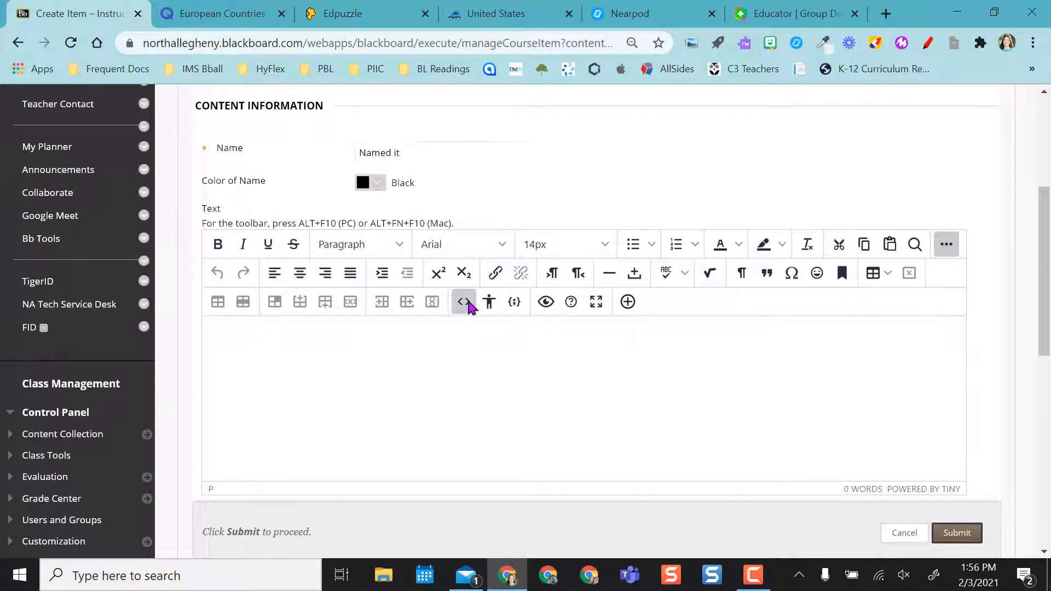
left_click(463, 302)
type("<div class=\"padlet-embed\" style=\"border:1px solid rgba(0,0,0,0.1);border-radius:2px;box-sizing:border-box;overflow:hidden;position:relative;width:100%;background:#F4F4F4\"><p style=\"padding:0;margin:0\"><iframe src=\"https://padlet.com/embed/oog9gntfz64e\" frameborder=\"0\" allow=\"camera;microphone;geolocation\" style=\"width:100%;height:608px;display:block;padding:0;margin:0\"></iframe></p><div style=\"padding:8px;text-align:right;margin:0;\"><a href=\"https://padlet.com?ref=embed\" style=\"padding:0;margin:0;border:none;display:block;line-height:1;height:16px\" target=\"_blank\"><img src=\"https://padlet.net/embeds/made_with_padlet.png\" width=\"86\" height=\"16\" style=\"padding:0;margin:0;background:none;border:none;display:inline;box-shadow:none\" alt=\"Made with Padlet\"></a></div></div>")
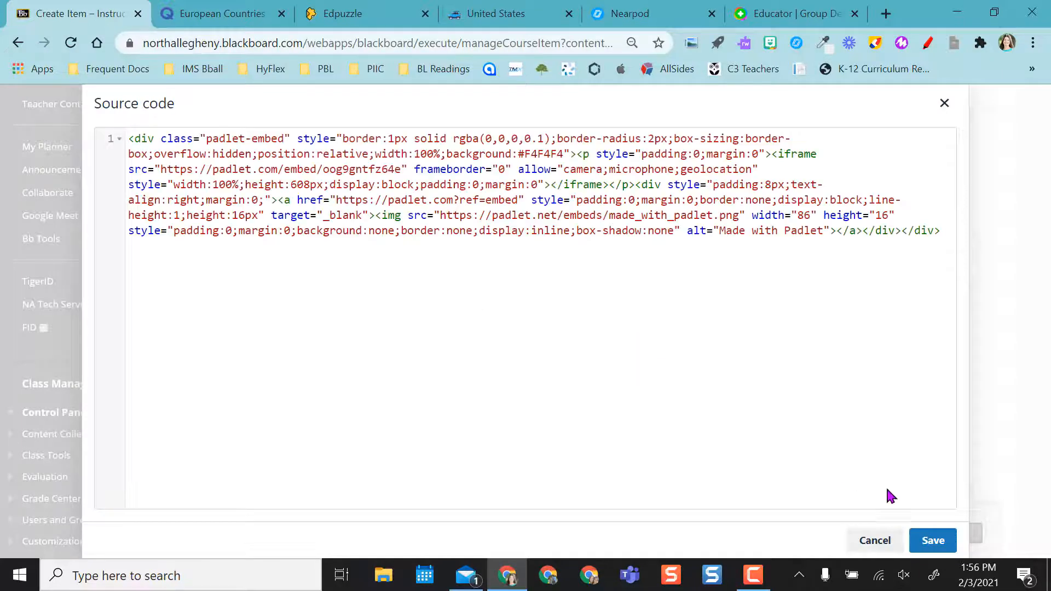
left_click(932, 539)
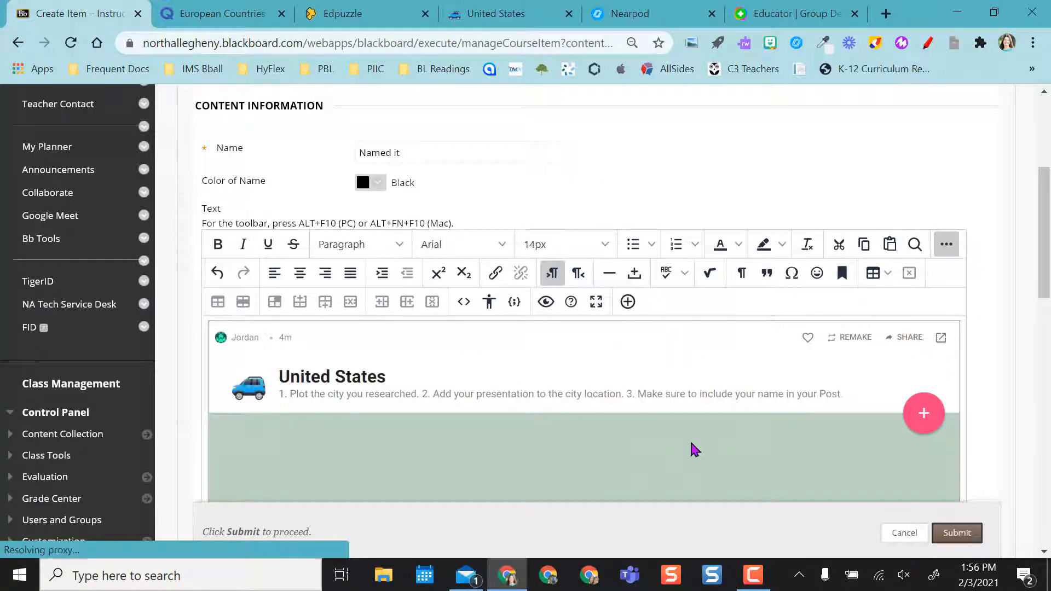
Cancel the new "Named it" content item without submitting it and return to the Test Area
left_click(908, 539)
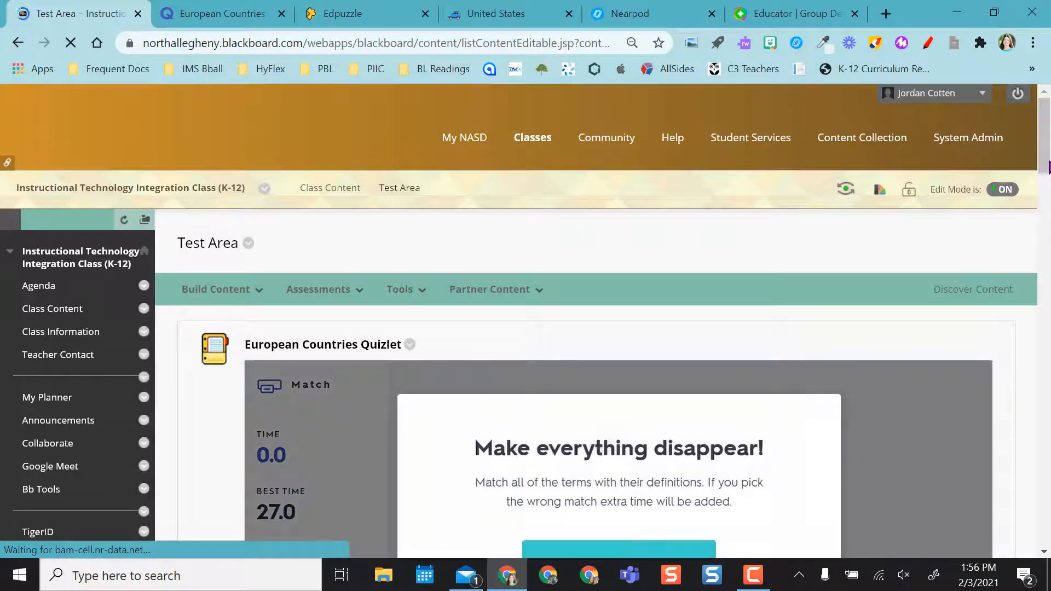
View the Nearpod library and the Flipgrid group's topics, and return to the European Countries Quizlet item in the Blackboard Test Area
left_click(626, 15)
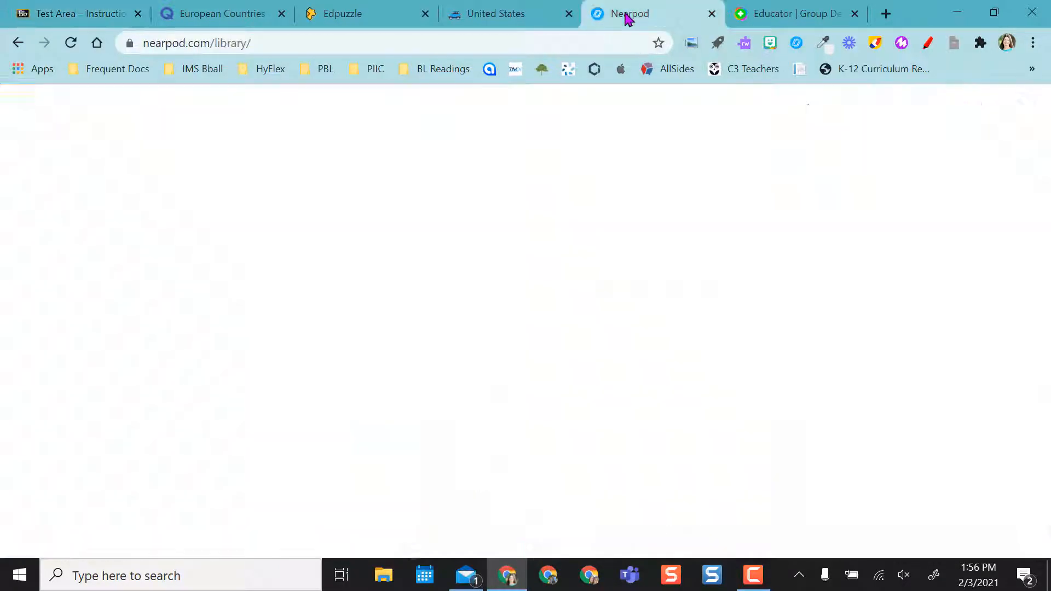
left_click(771, 19)
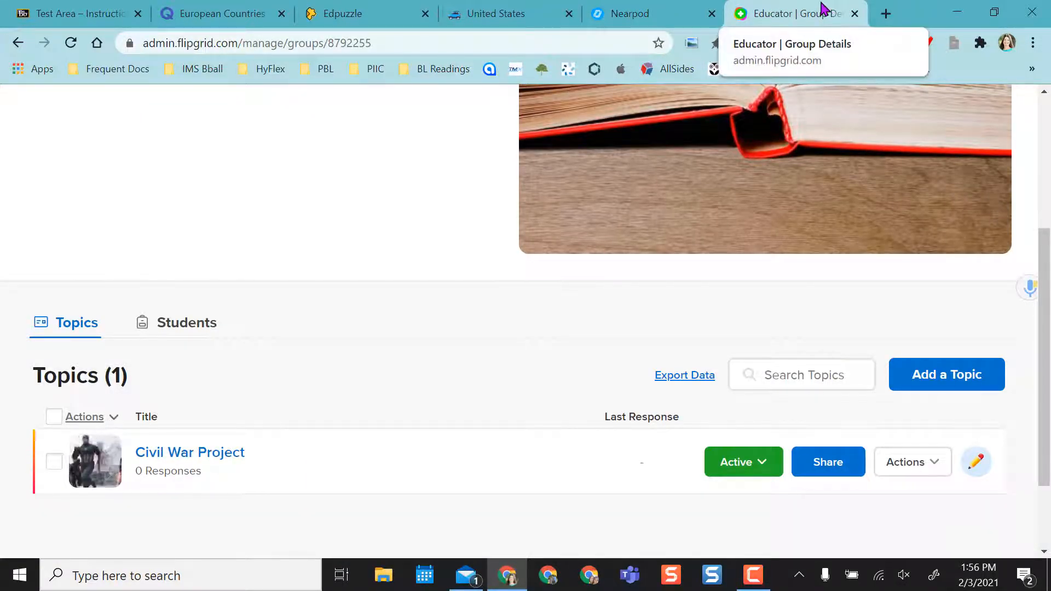
left_click(81, 18)
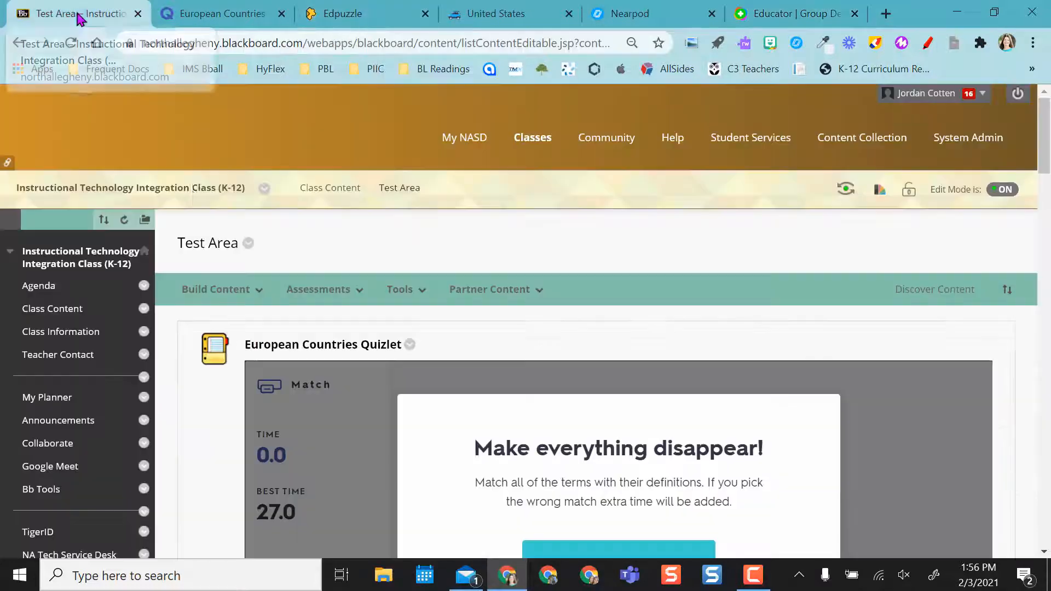
left_click(188, 290)
left_click(562, 301)
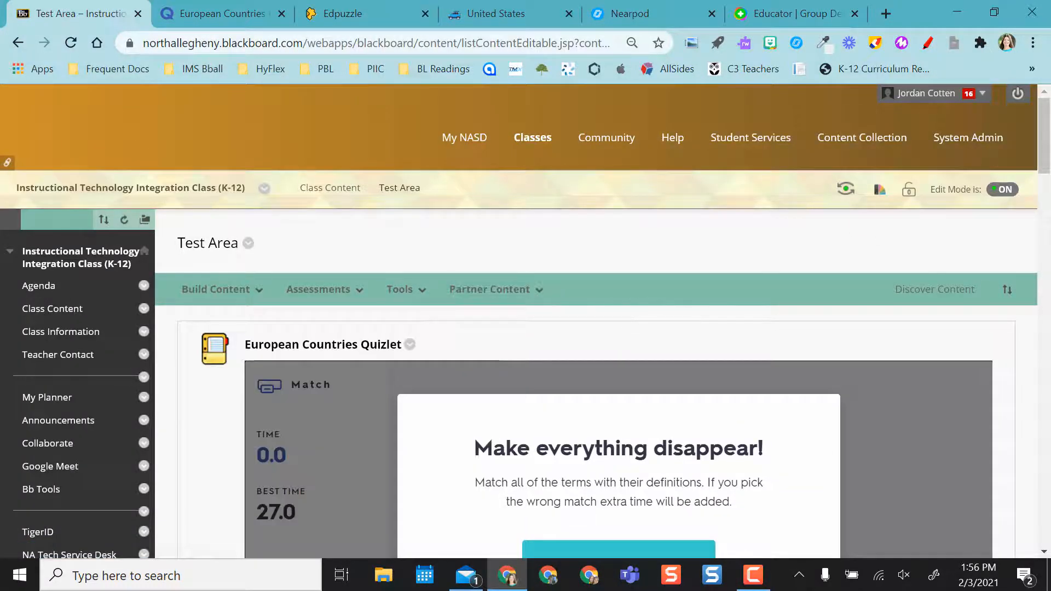
left_click_drag(1046, 164, 1046, 201)
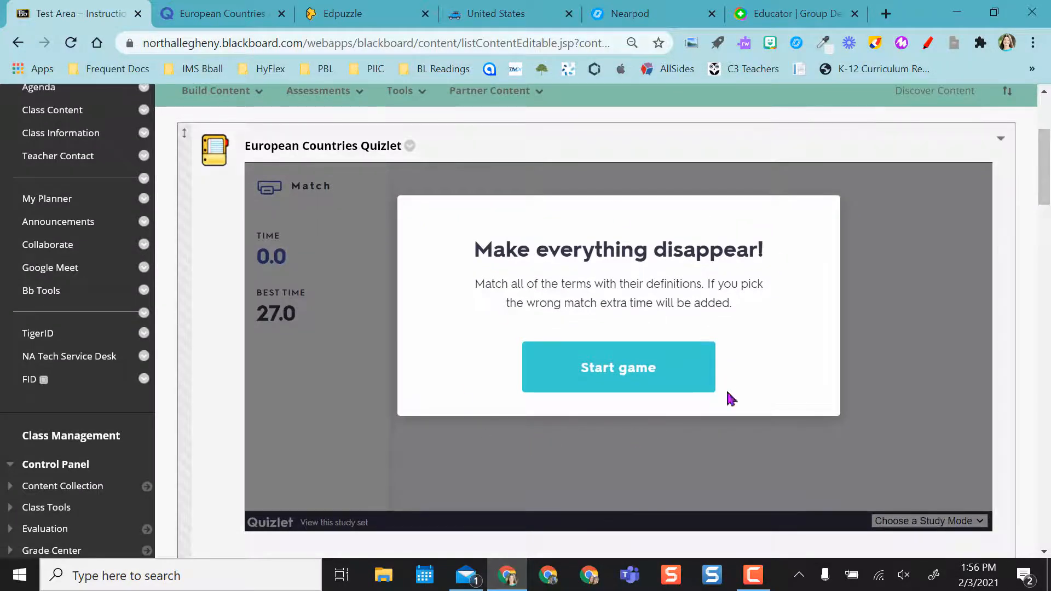